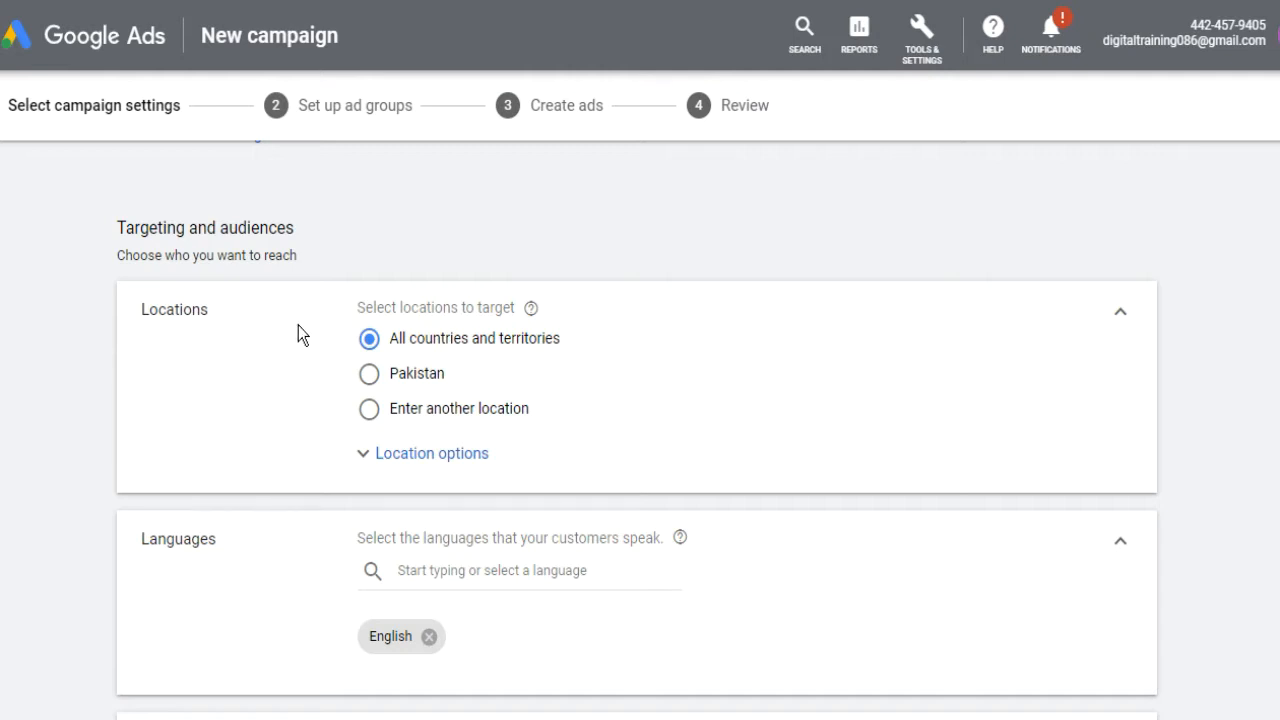
# Switch the campaign's location targeting to entering another location and target the countries Pakistan and India.
pyautogui.click(369, 375)
pyautogui.click(370, 410)
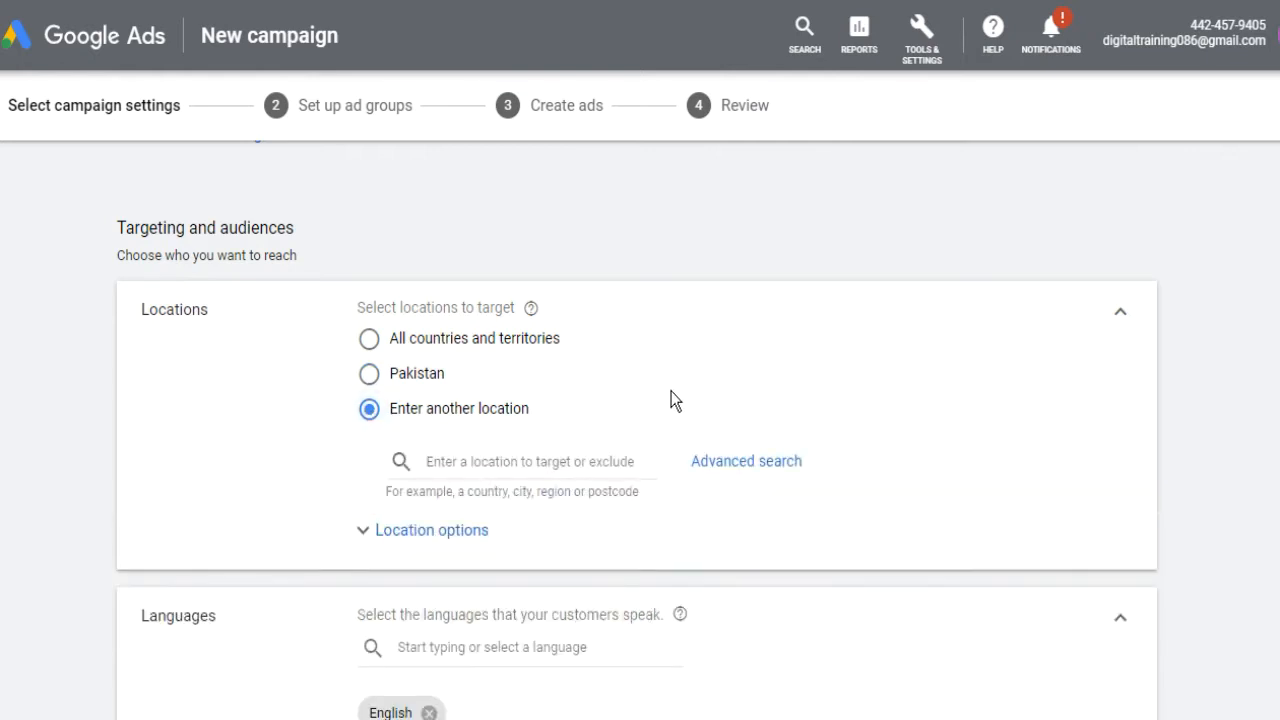
pyautogui.click(562, 463)
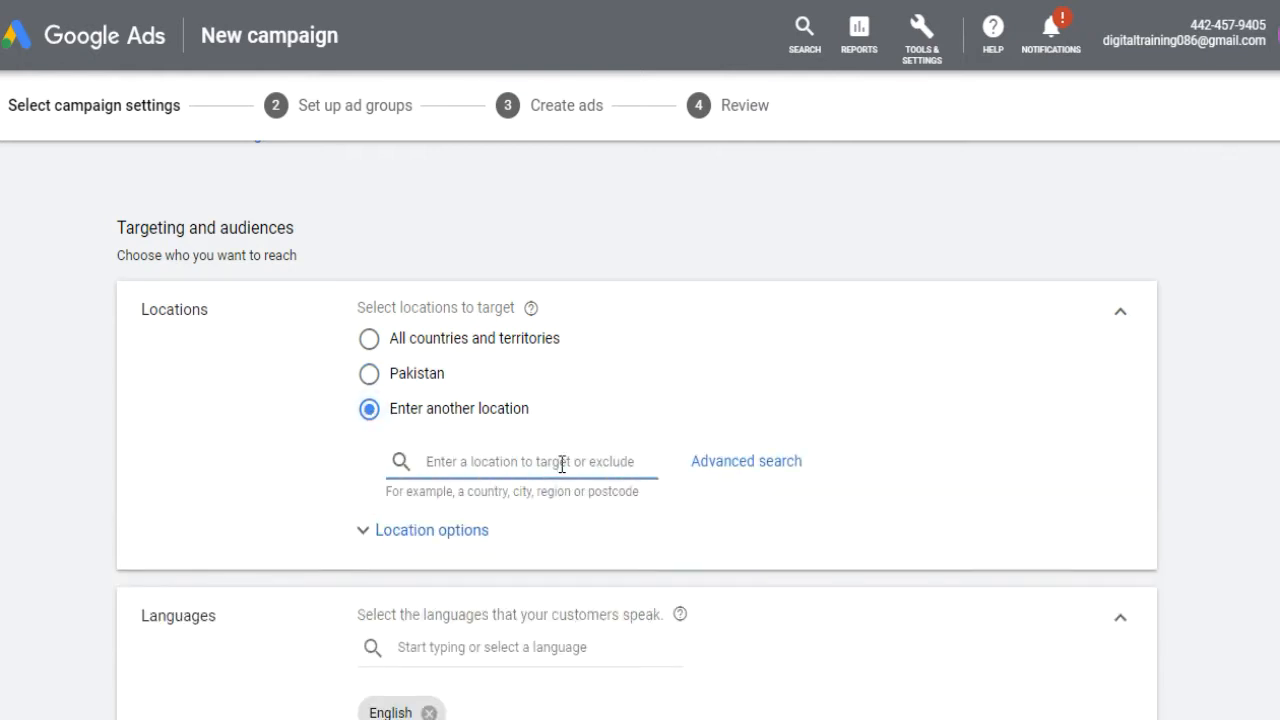
pyautogui.write('pakistan')
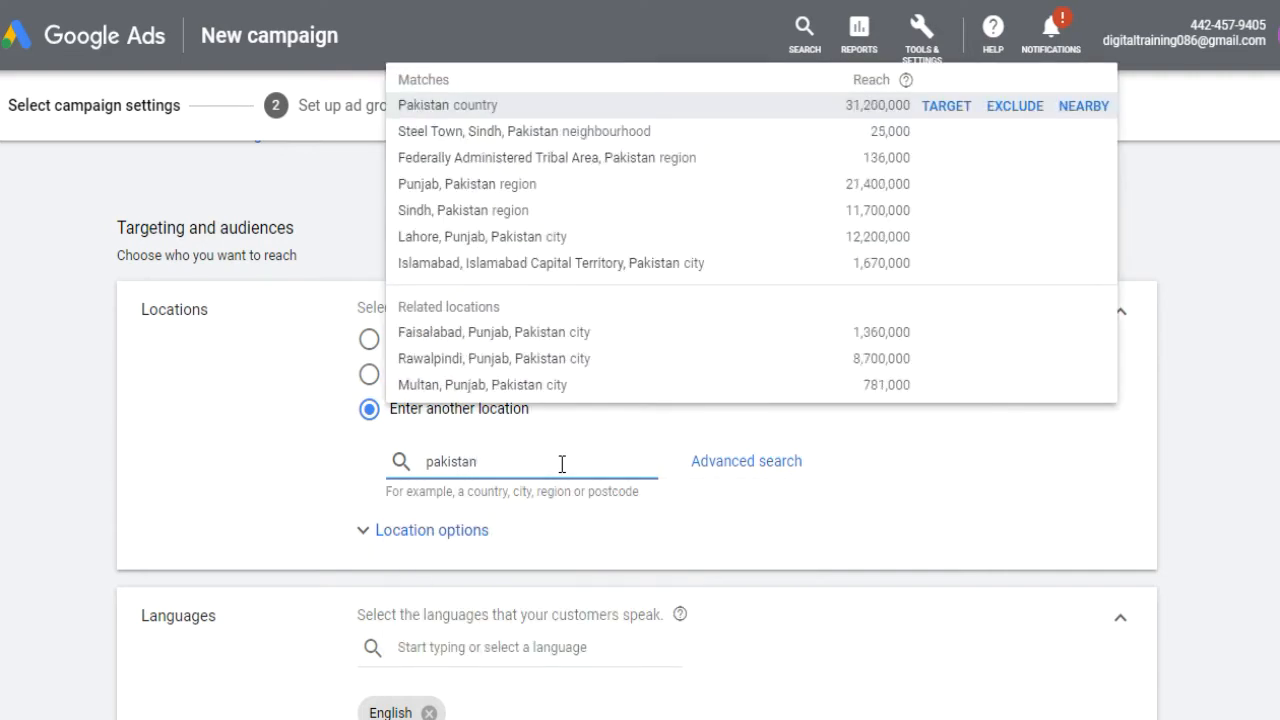
pyautogui.press('Return')
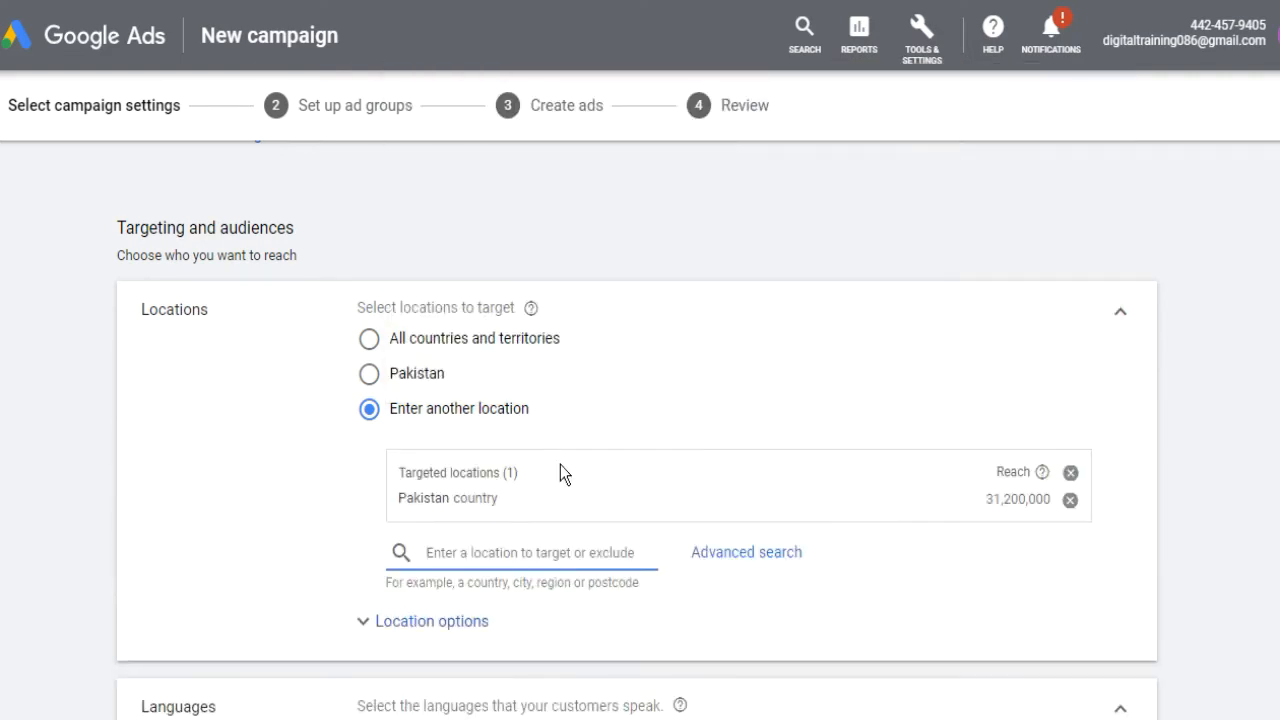
pyautogui.write('india')
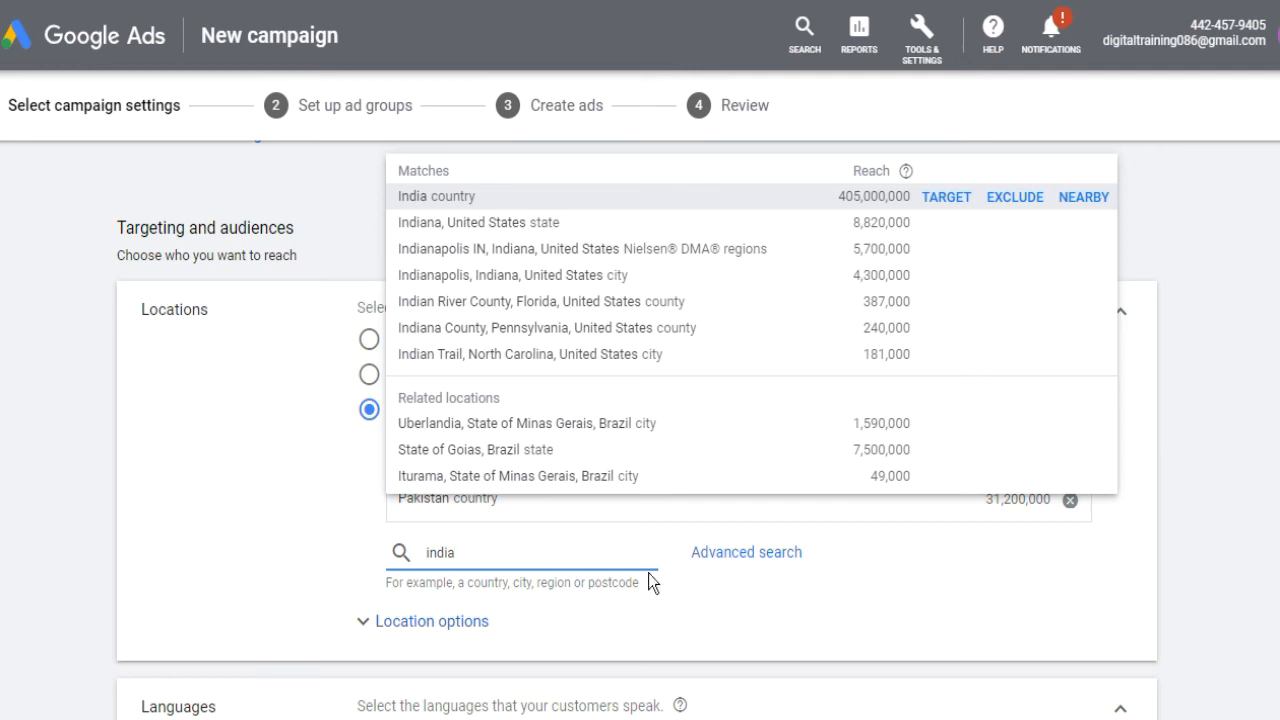
pyautogui.click(945, 199)
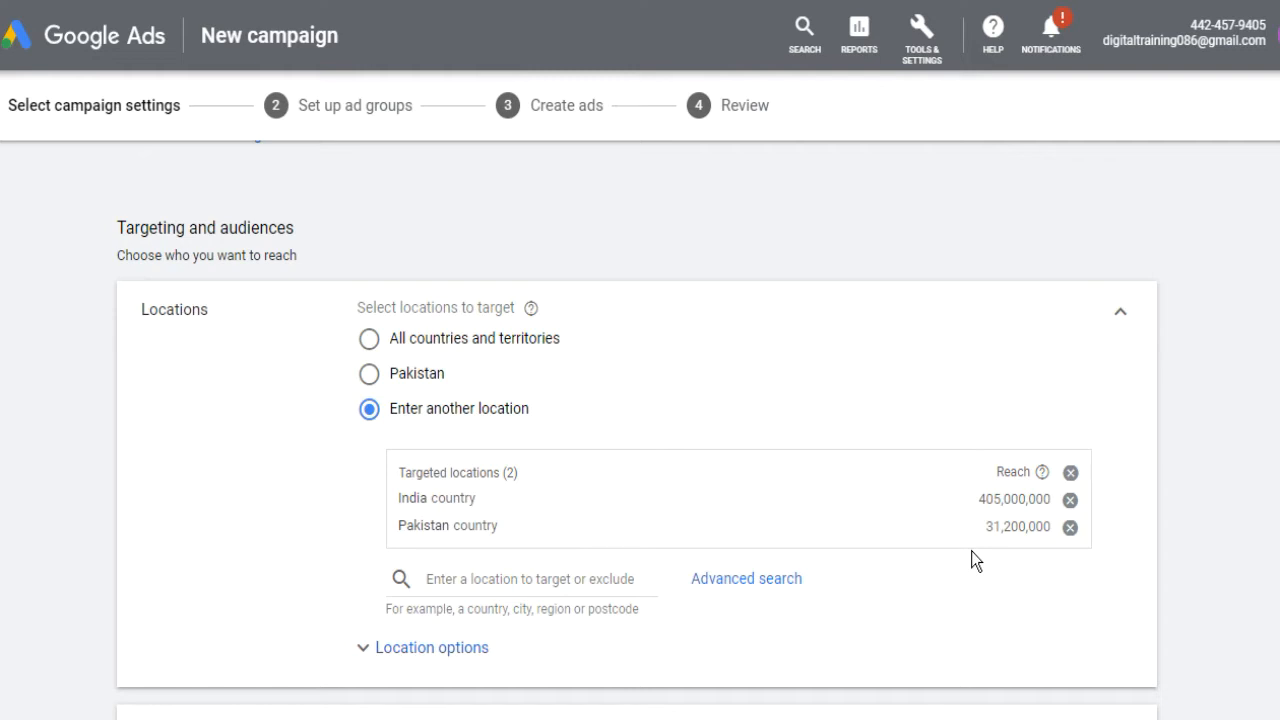
# Remove Pakistan and India from the campaign's targeted locations.
pyautogui.scroll(-1, 670, 590)
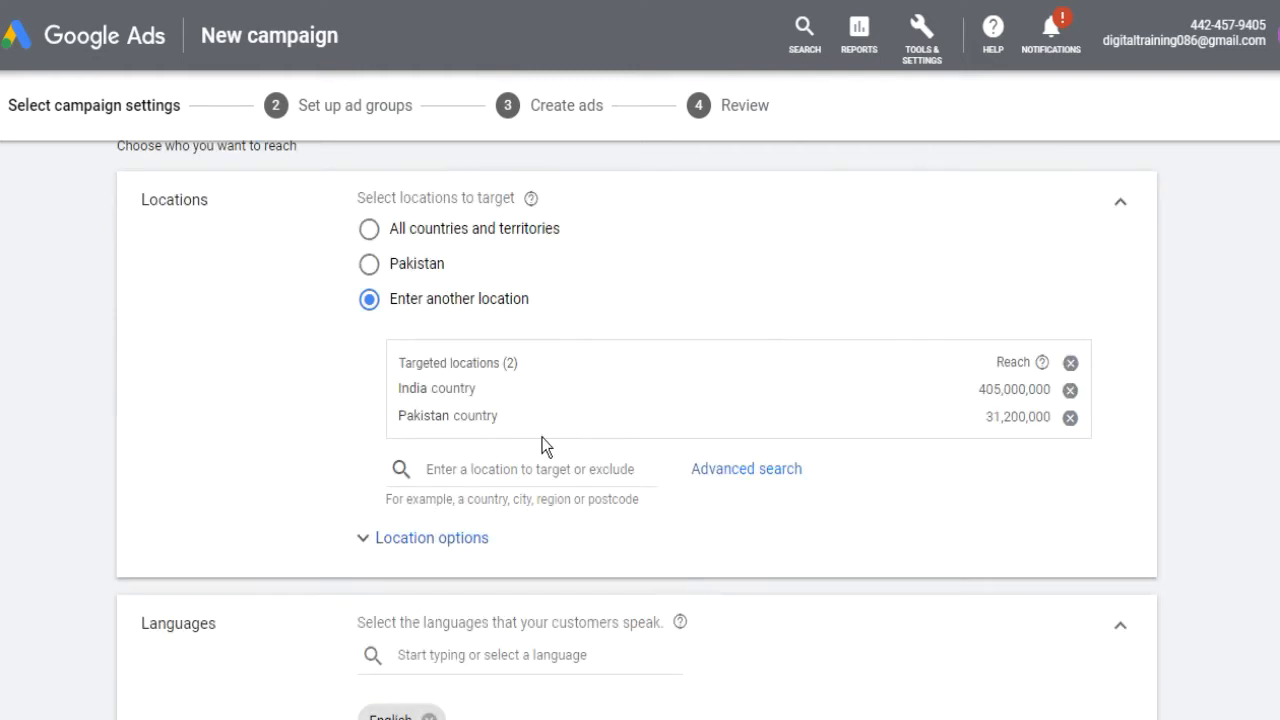
pyautogui.click(533, 465)
pyautogui.click(1070, 417)
pyautogui.click(1070, 390)
# Target the city of Lahore, Punjab, Pakistan and the region of Sindh, Pakistan.
pyautogui.click(549, 352)
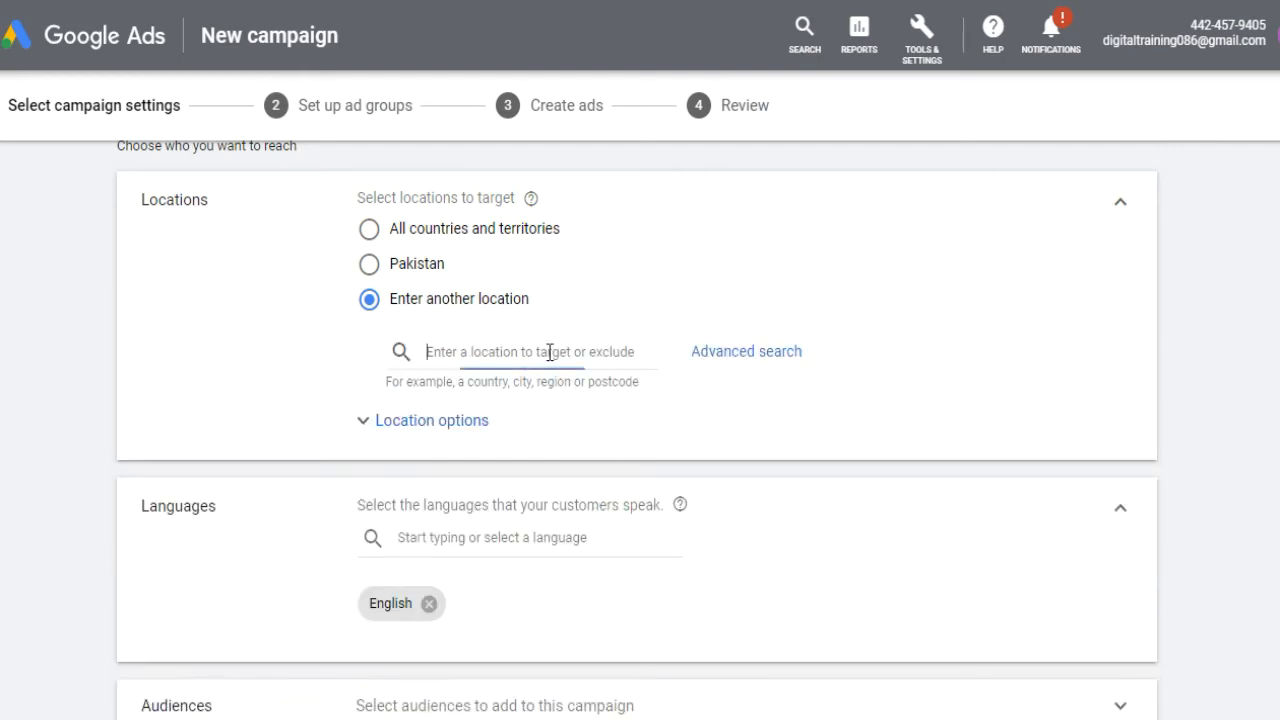
pyautogui.write('lahore')
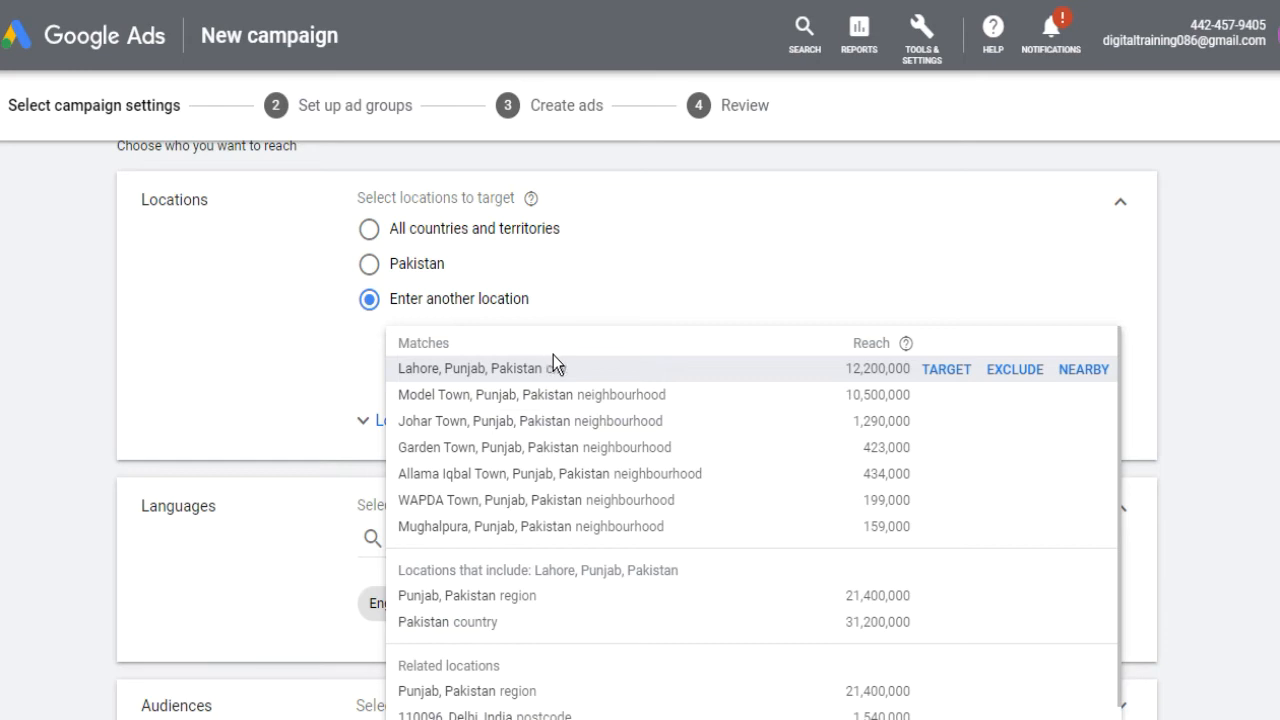
pyautogui.click(559, 362)
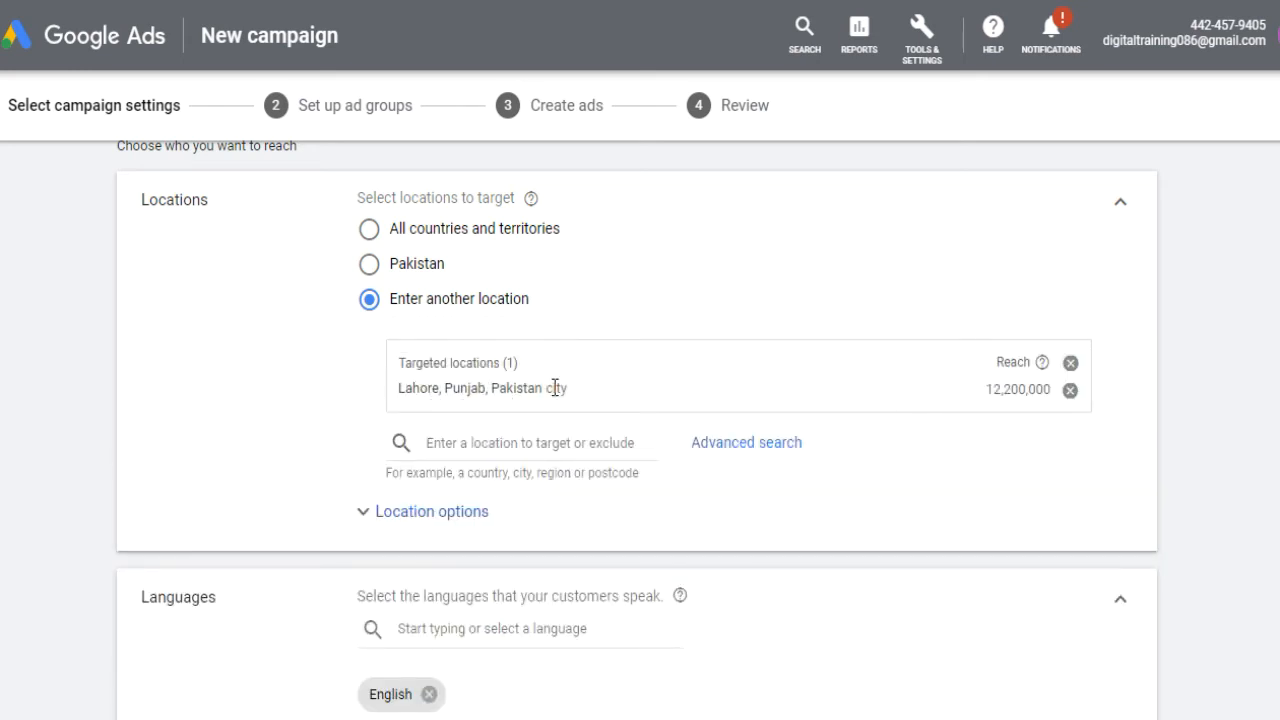
pyautogui.click(547, 443)
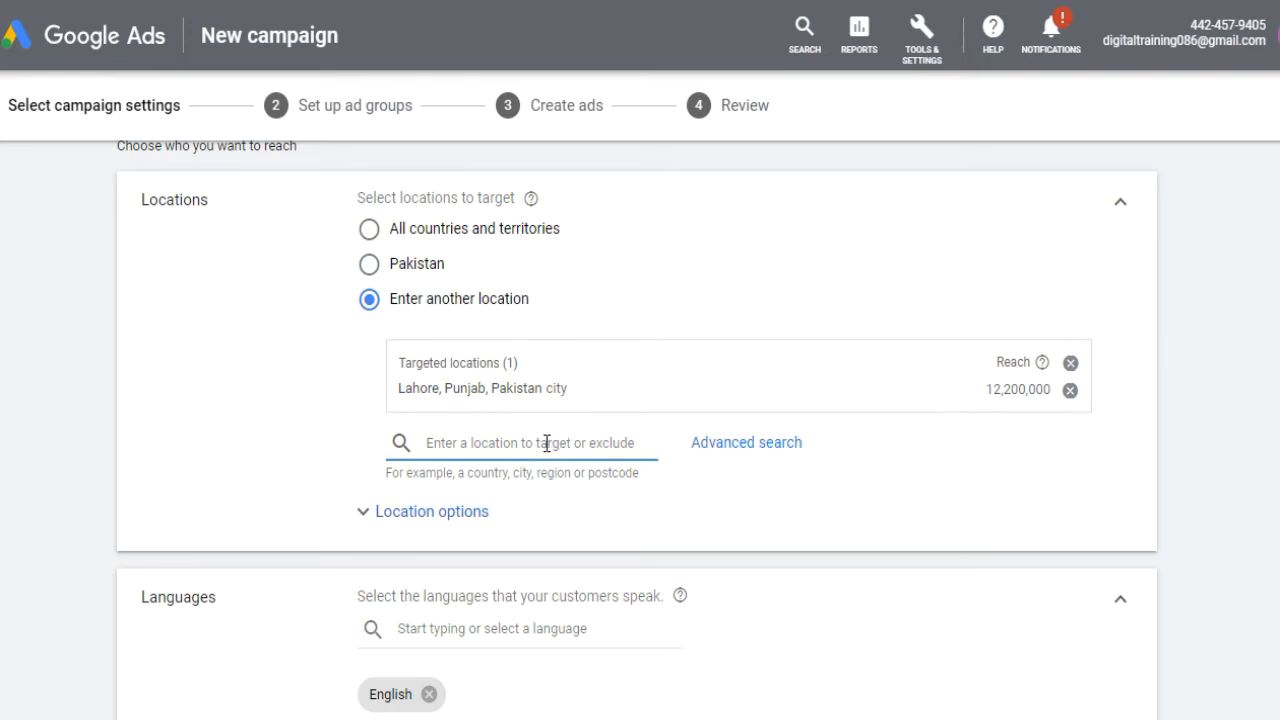
pyautogui.write('sindh')
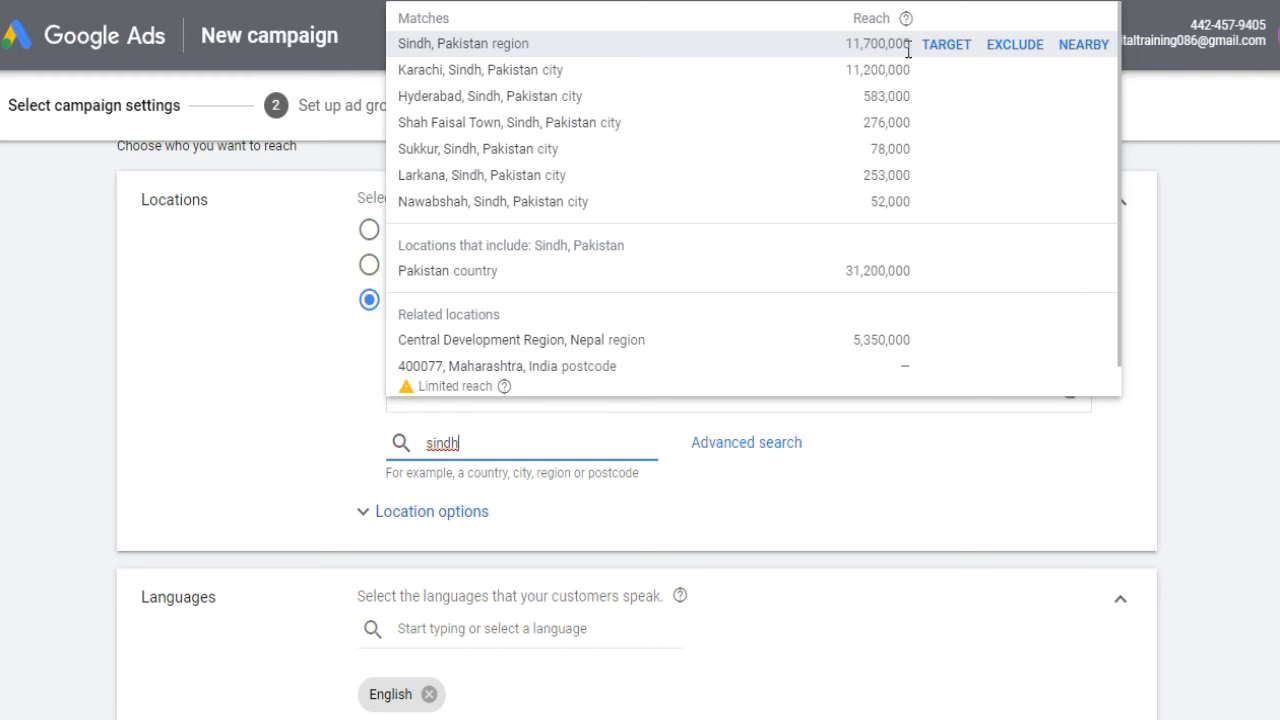
pyautogui.click(947, 45)
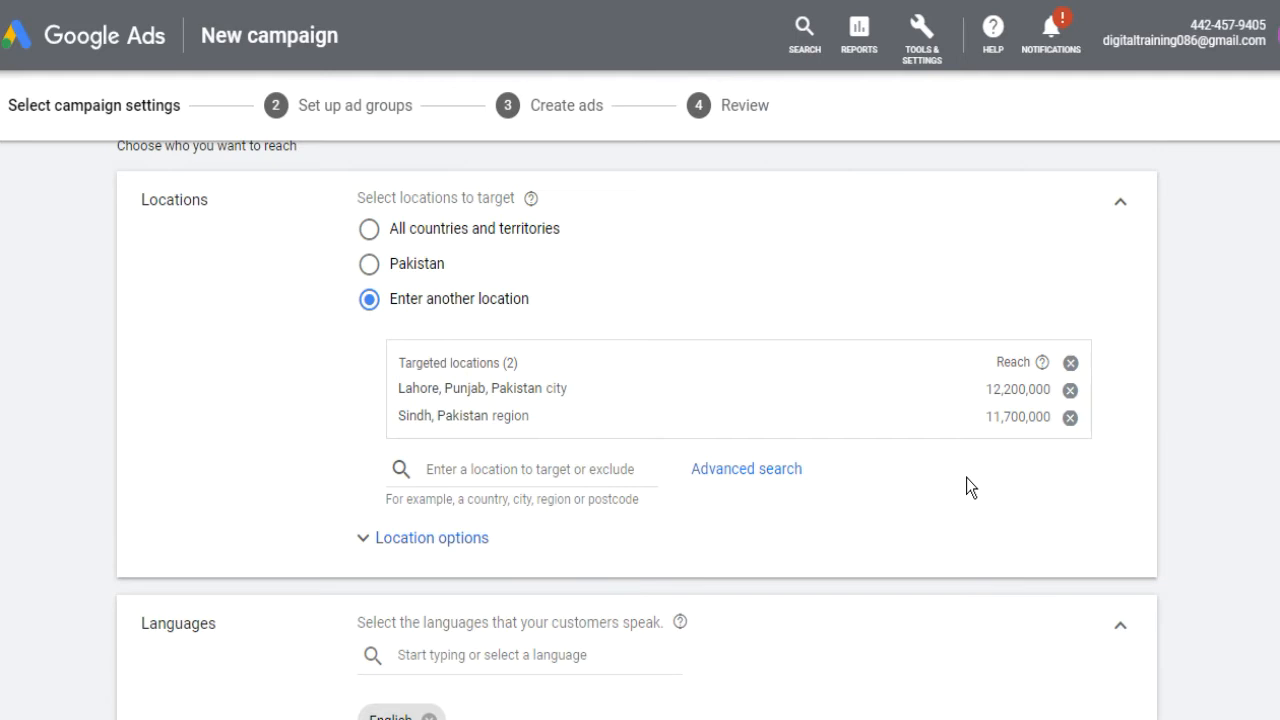
# Remove Sindh and Lahore from the targeted locations and open the advanced location search.
pyautogui.click(1070, 417)
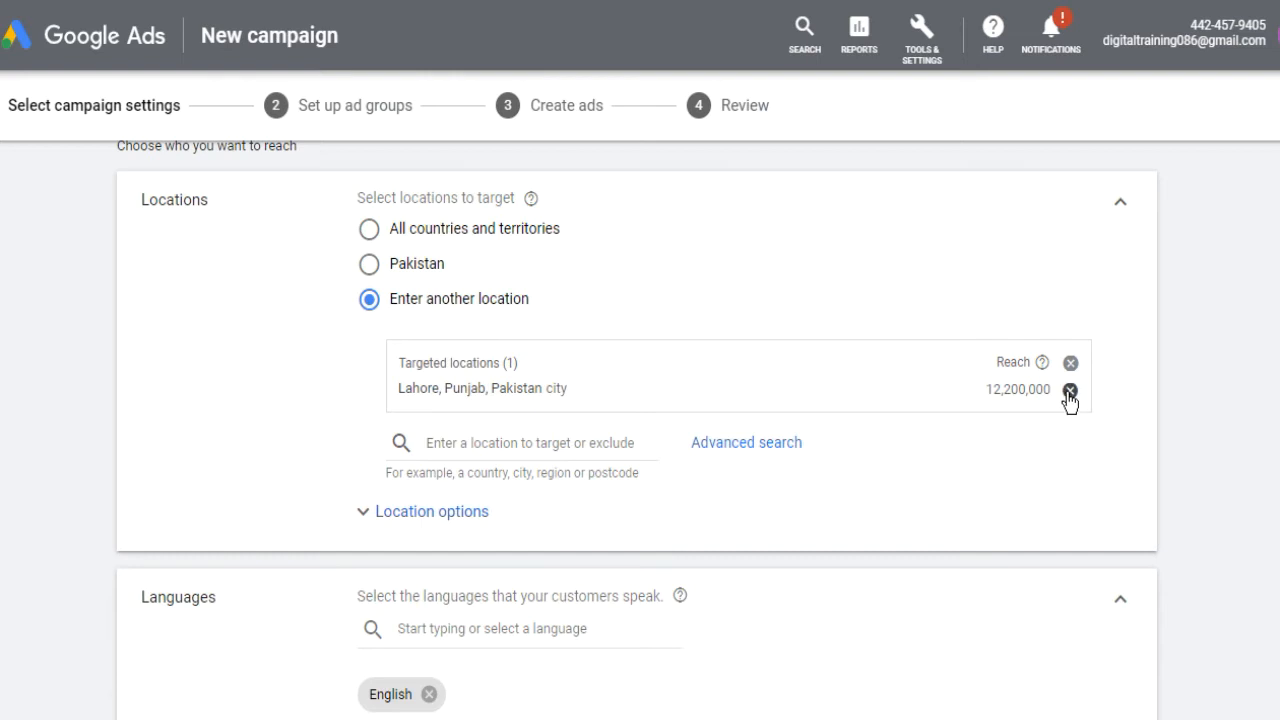
pyautogui.click(1070, 392)
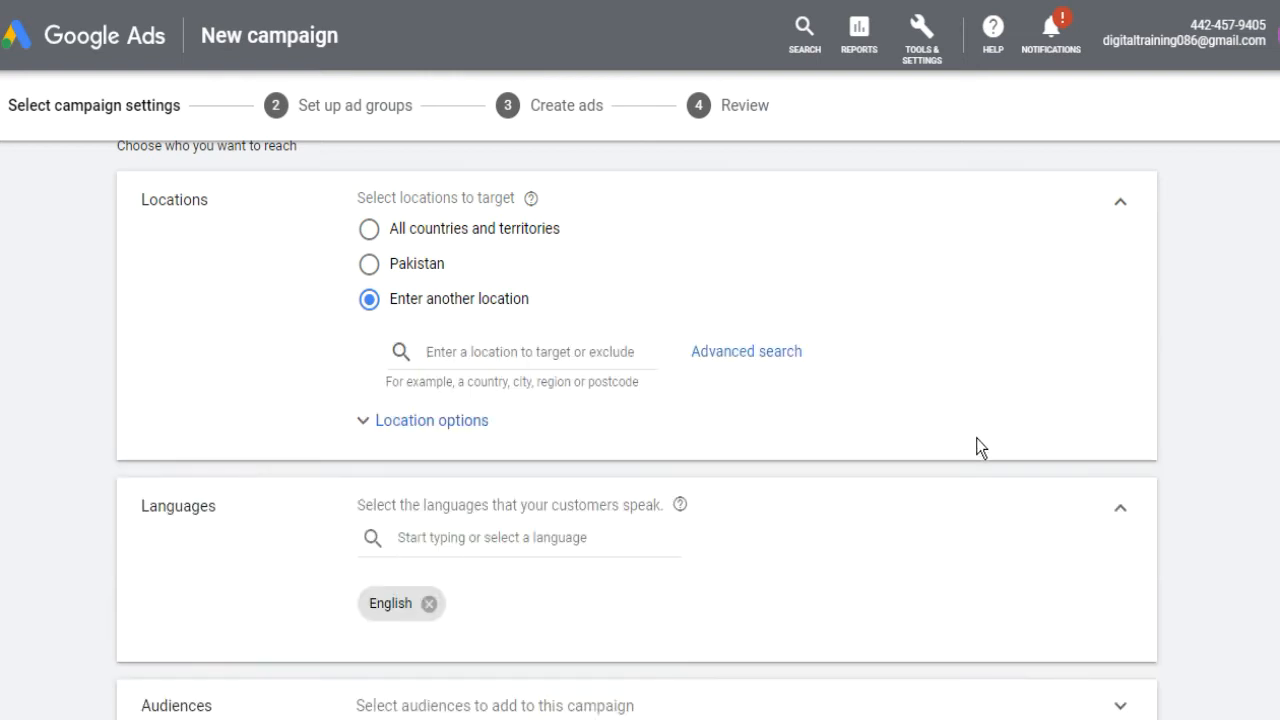
pyautogui.click(741, 360)
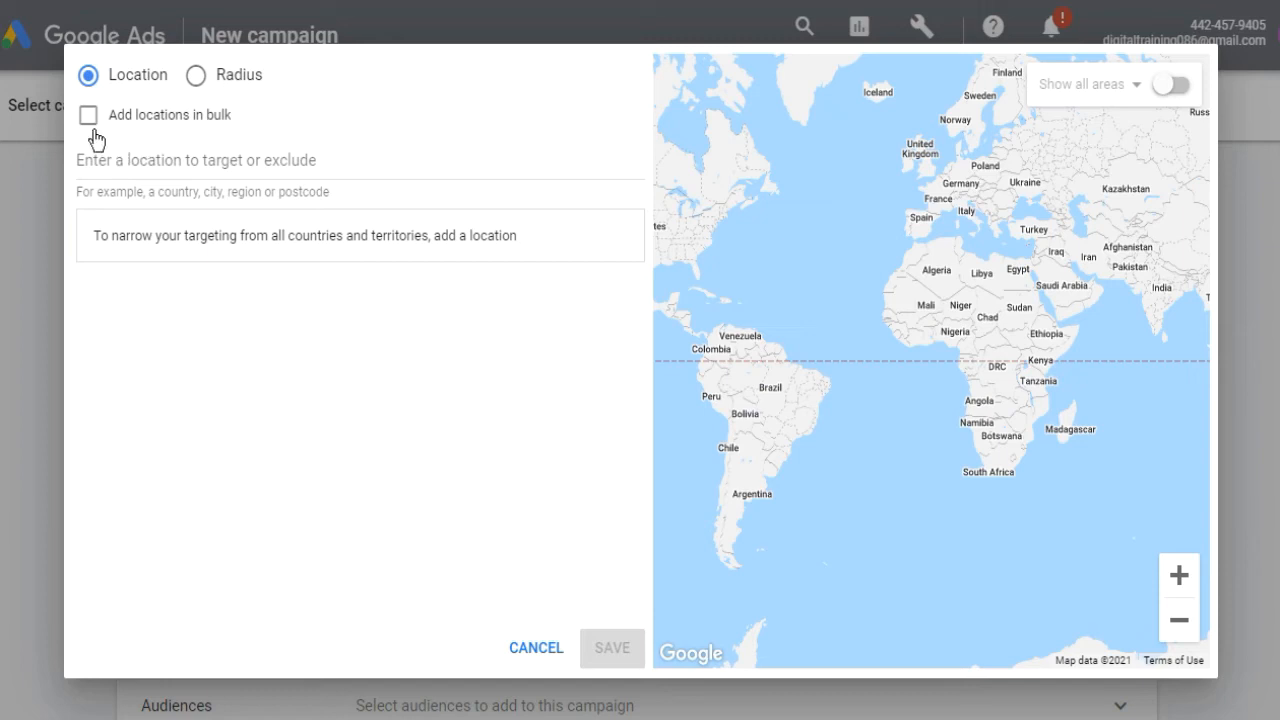
# Target the city of Karachi, Sindh, Pakistan in the advanced search and remove it again.
pyautogui.click(285, 167)
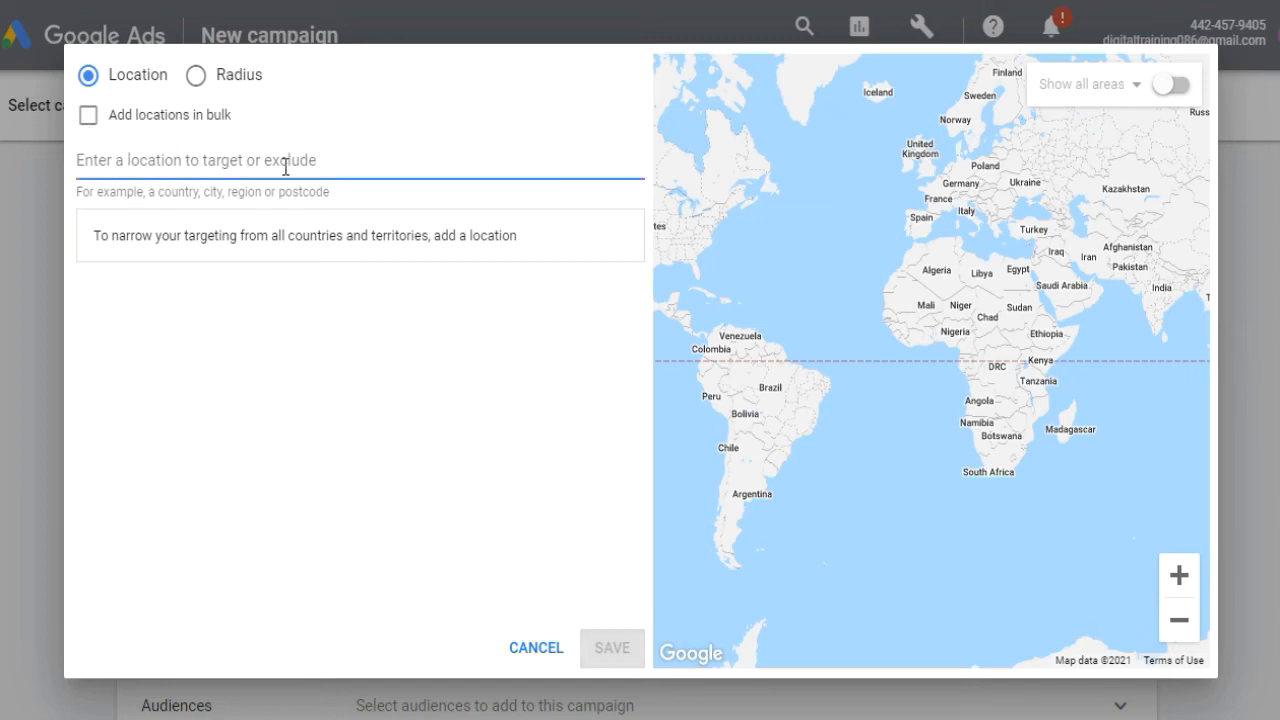
pyautogui.write('karachi')
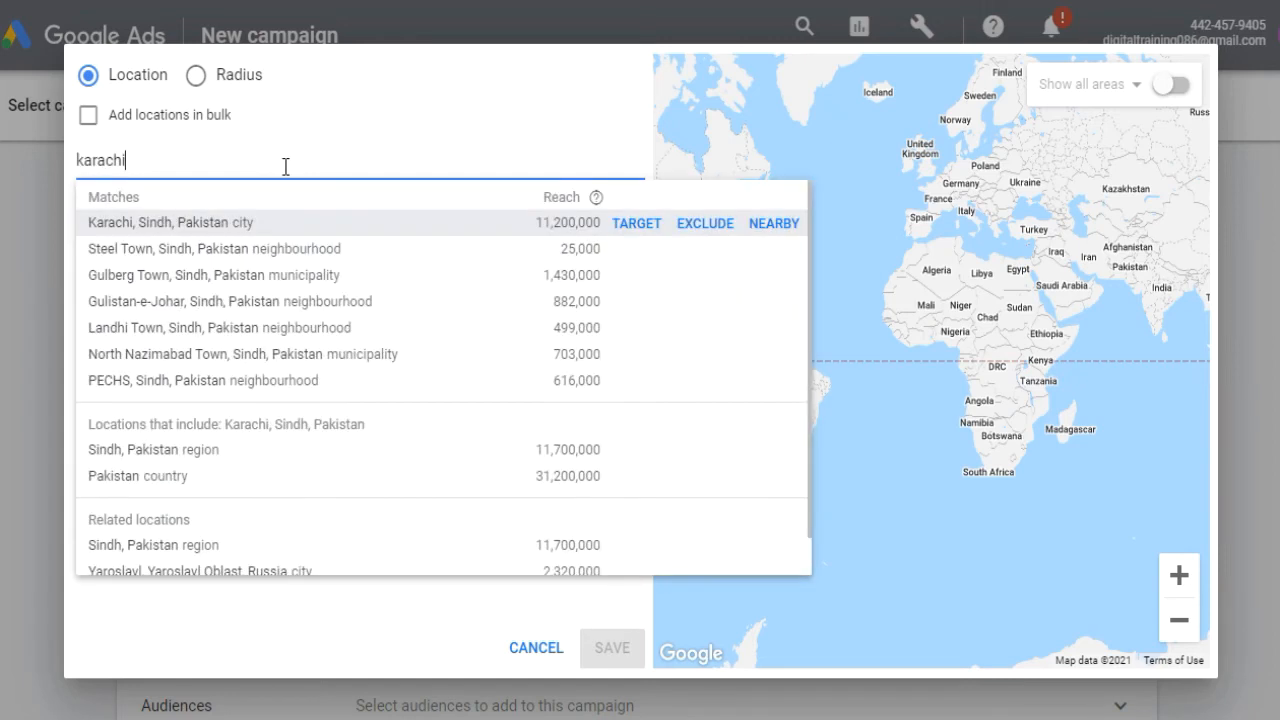
pyautogui.click(650, 224)
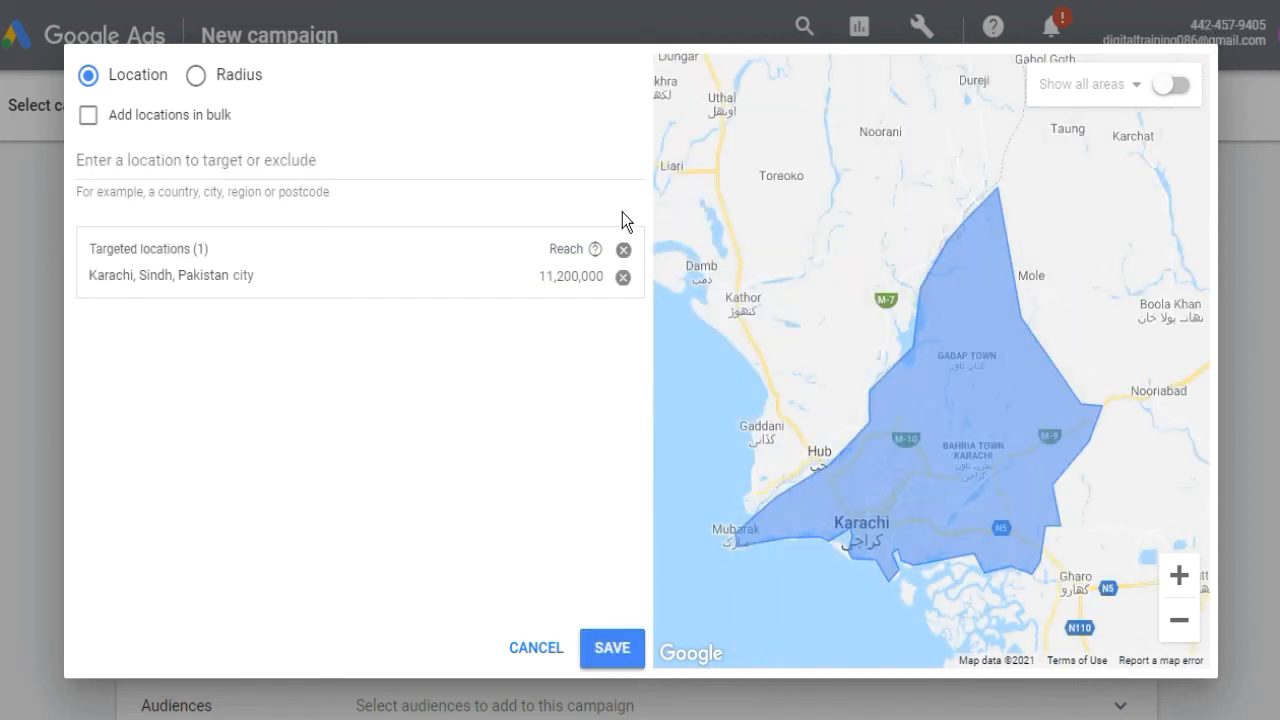
pyautogui.click(623, 277)
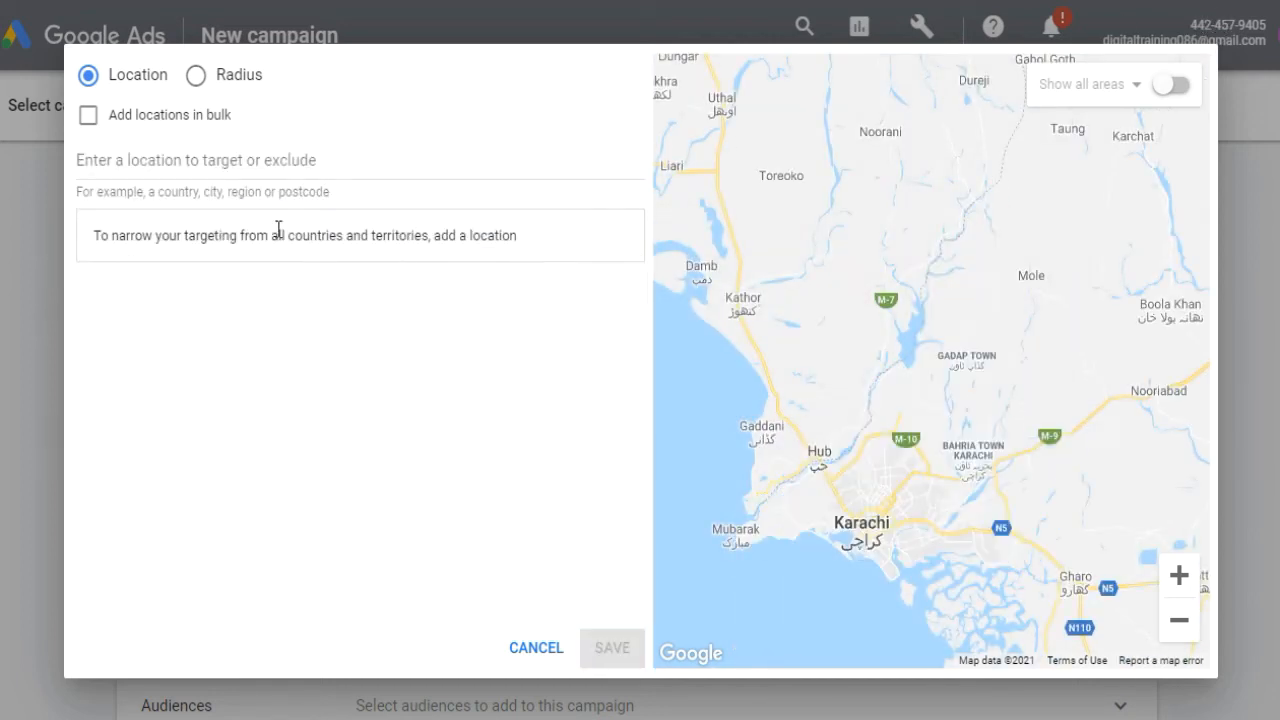
# Enable adding locations in bulk and copy the nine city names from Lahore to Bahawalpur in column A of the Excel sheet.
pyautogui.click(88, 117)
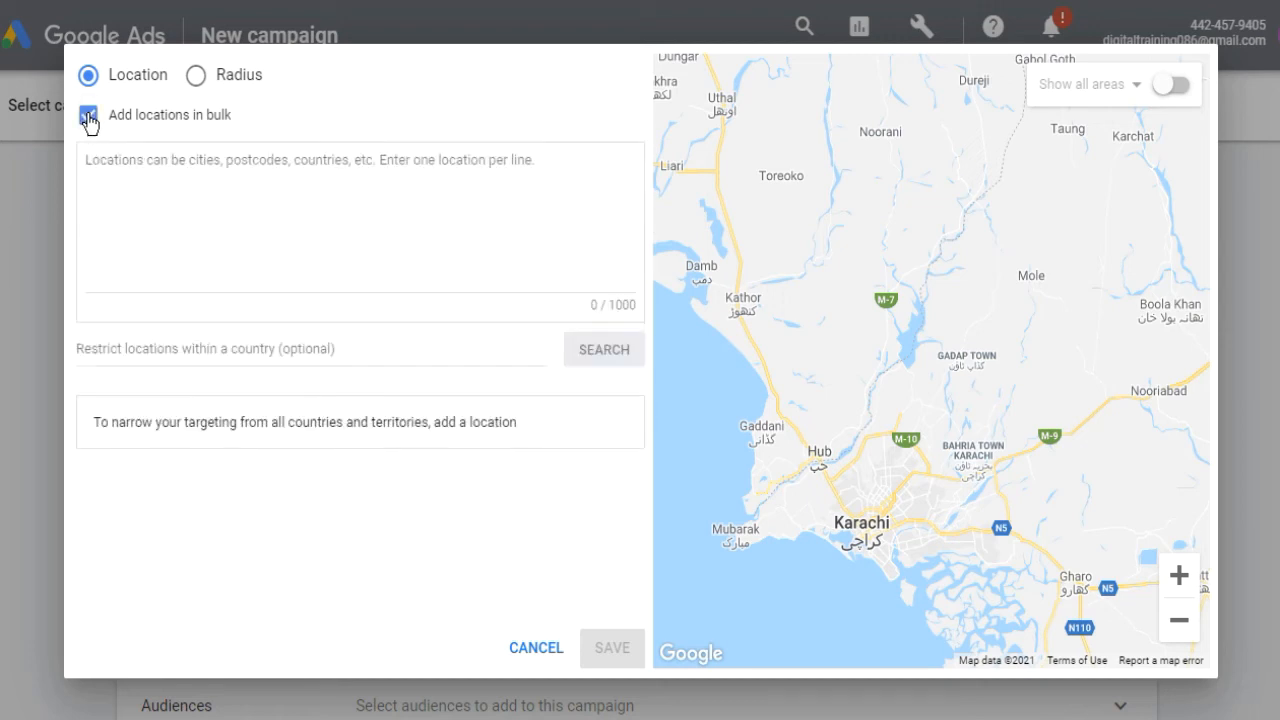
pyautogui.click(120, 172)
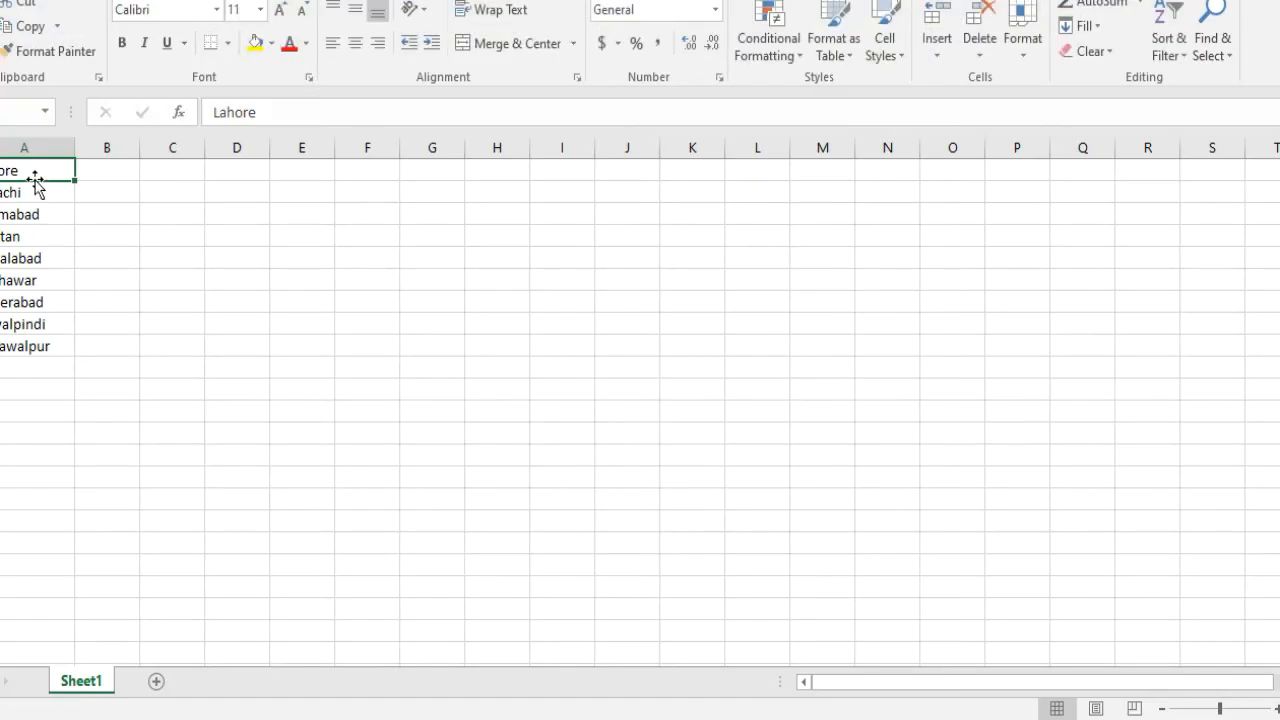
pyautogui.hotkey('shift', 'Down')
pyautogui.hotkey('shift', 'Down')
pyautogui.hotkey('shift', 'Down')
pyautogui.hotkey('shift', 'Down')
pyautogui.hotkey('shift', 'Down')
pyautogui.hotkey('shift', 'Down')
pyautogui.hotkey('shift', 'Down')
pyautogui.hotkey('shift', 'Down')
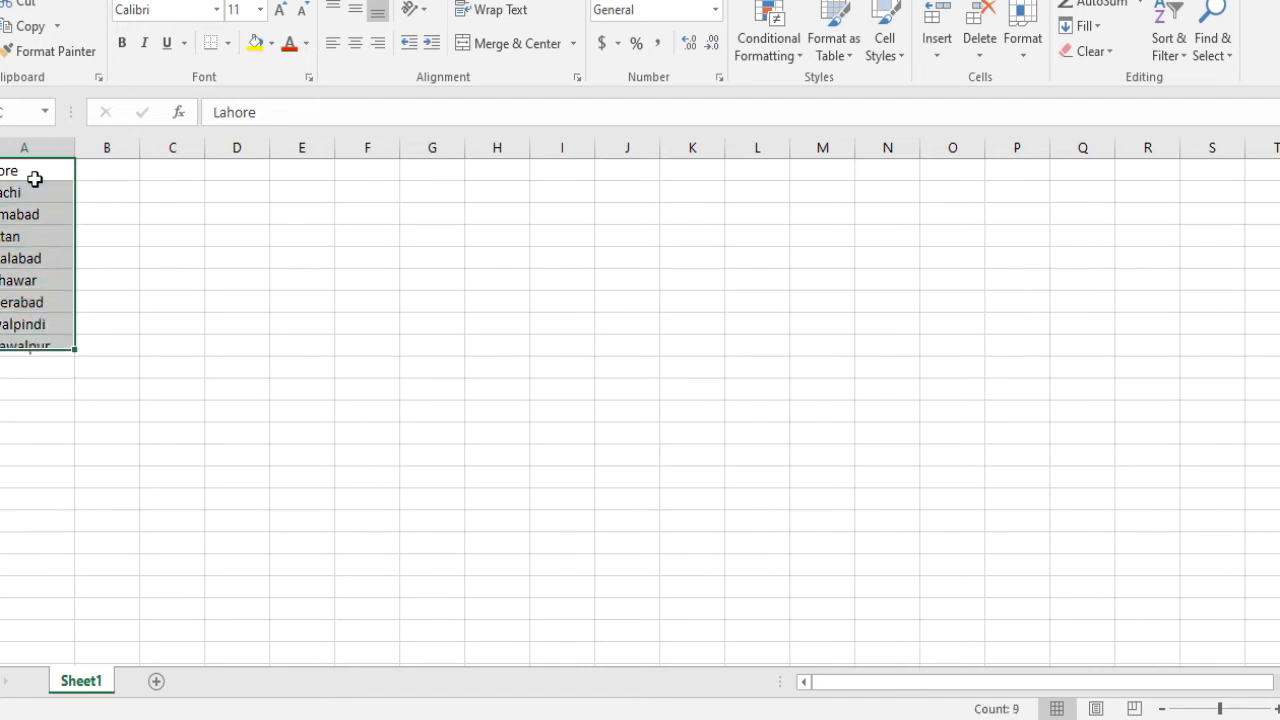
pyautogui.hotkey('ctrl', 'c')
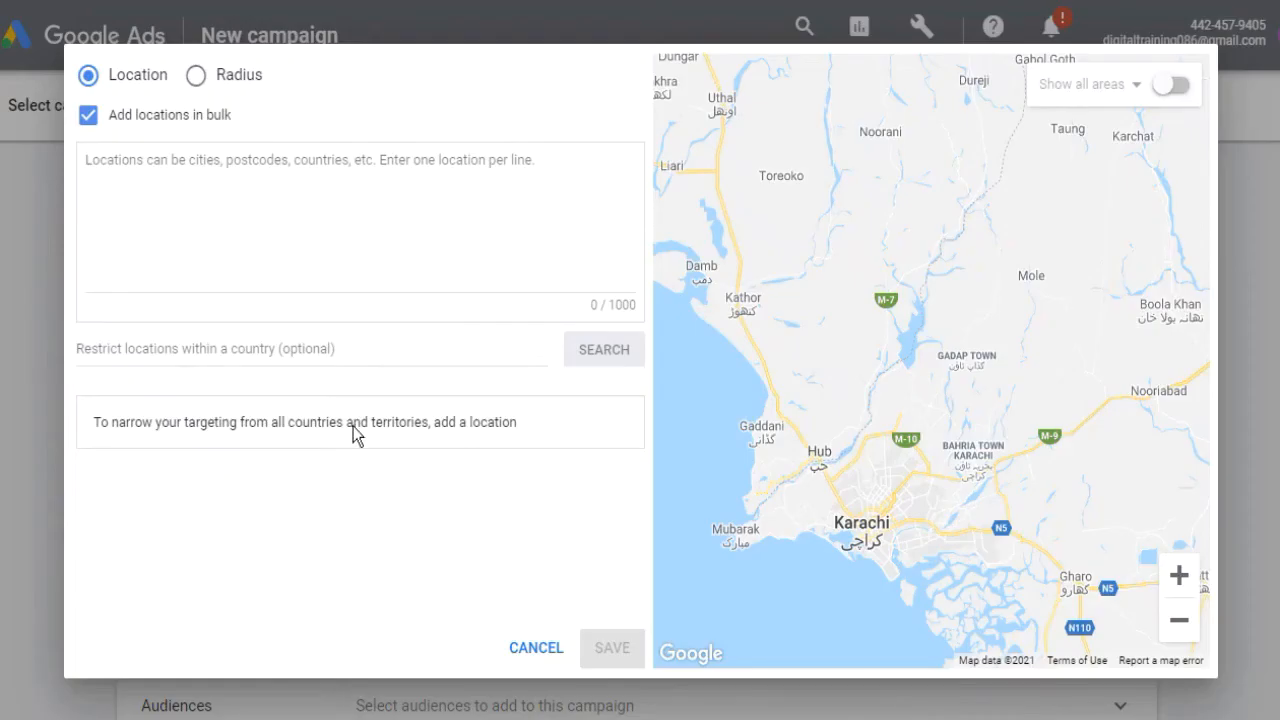
# Paste the copied city list into the bulk locations box in Google Ads and search for matching locations.
pyautogui.click(329, 178)
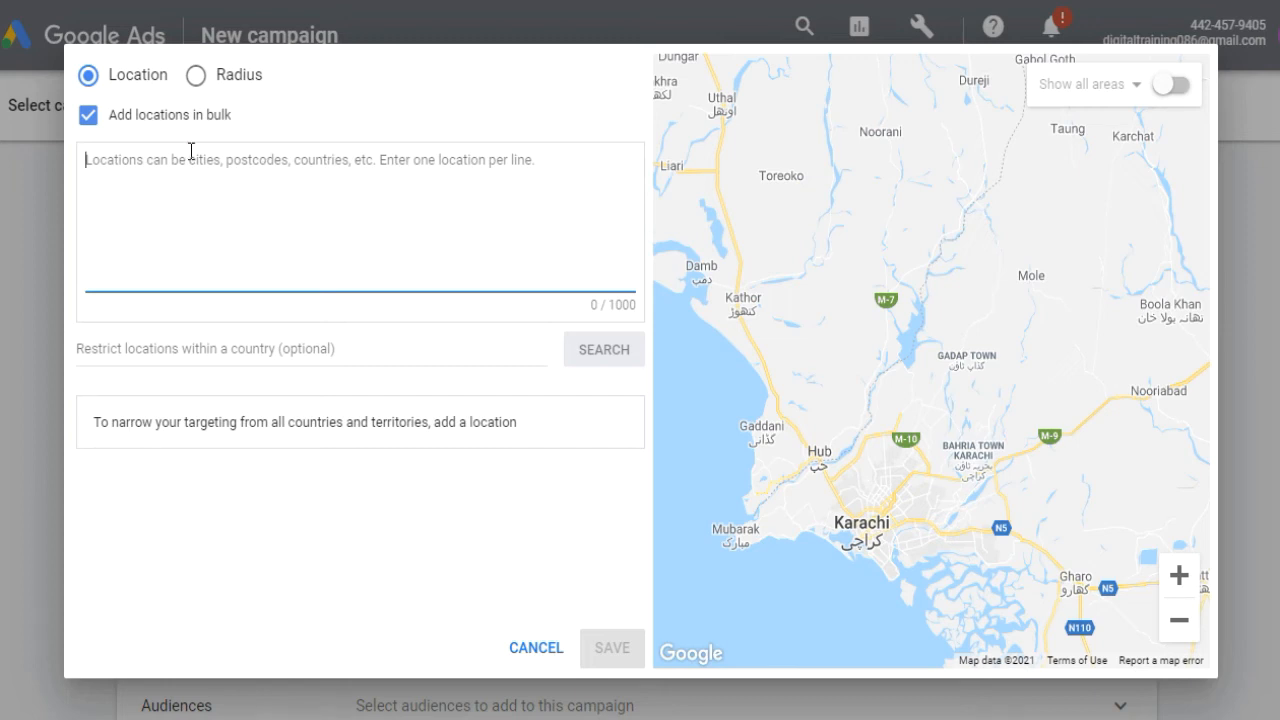
pyautogui.hotkey('ctrl', 'v')
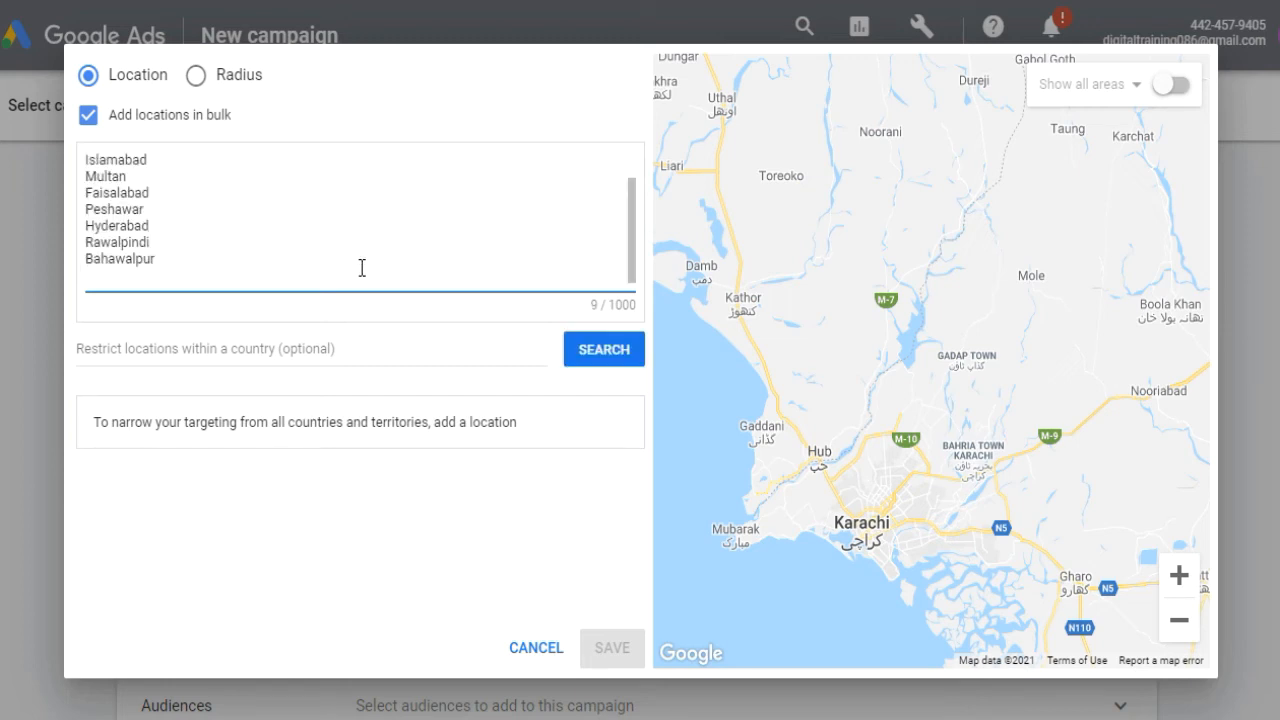
pyautogui.click(588, 349)
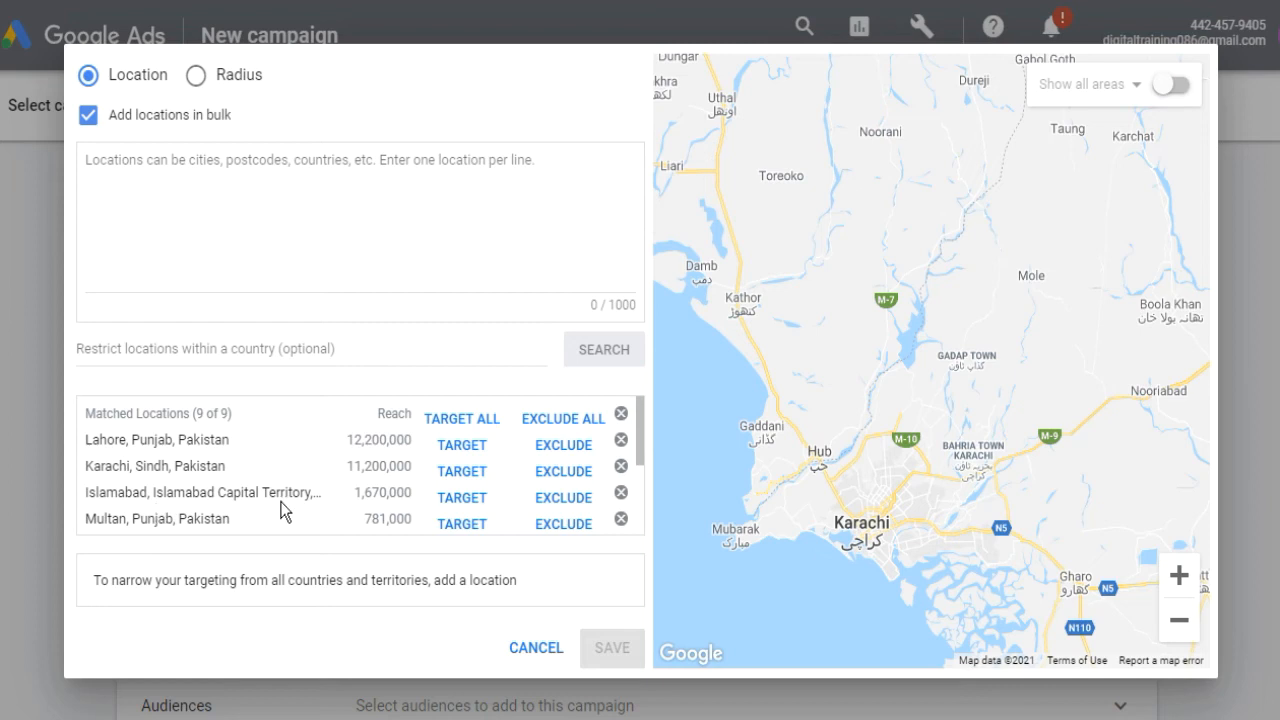
# Review the matched cities and exclude all of them from the campaign's targeting.
pyautogui.scroll(-2, 280, 508)
pyautogui.scroll(2, 333, 478)
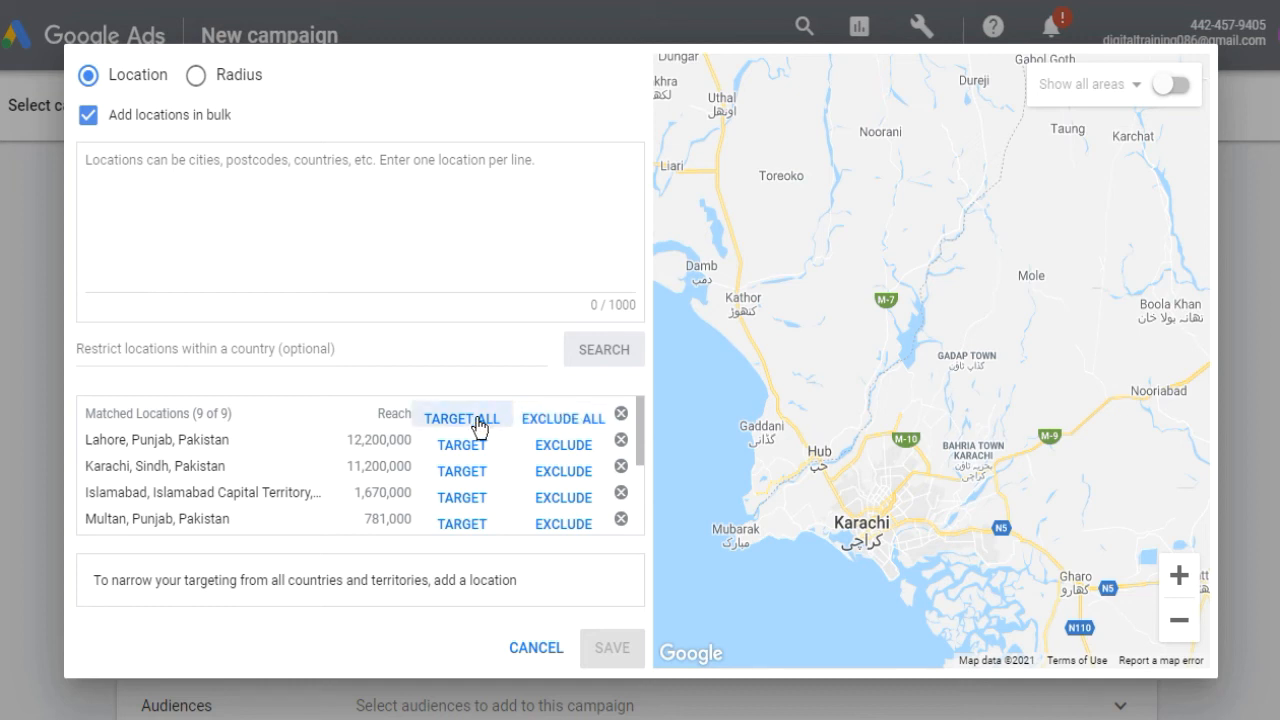
pyautogui.click(541, 418)
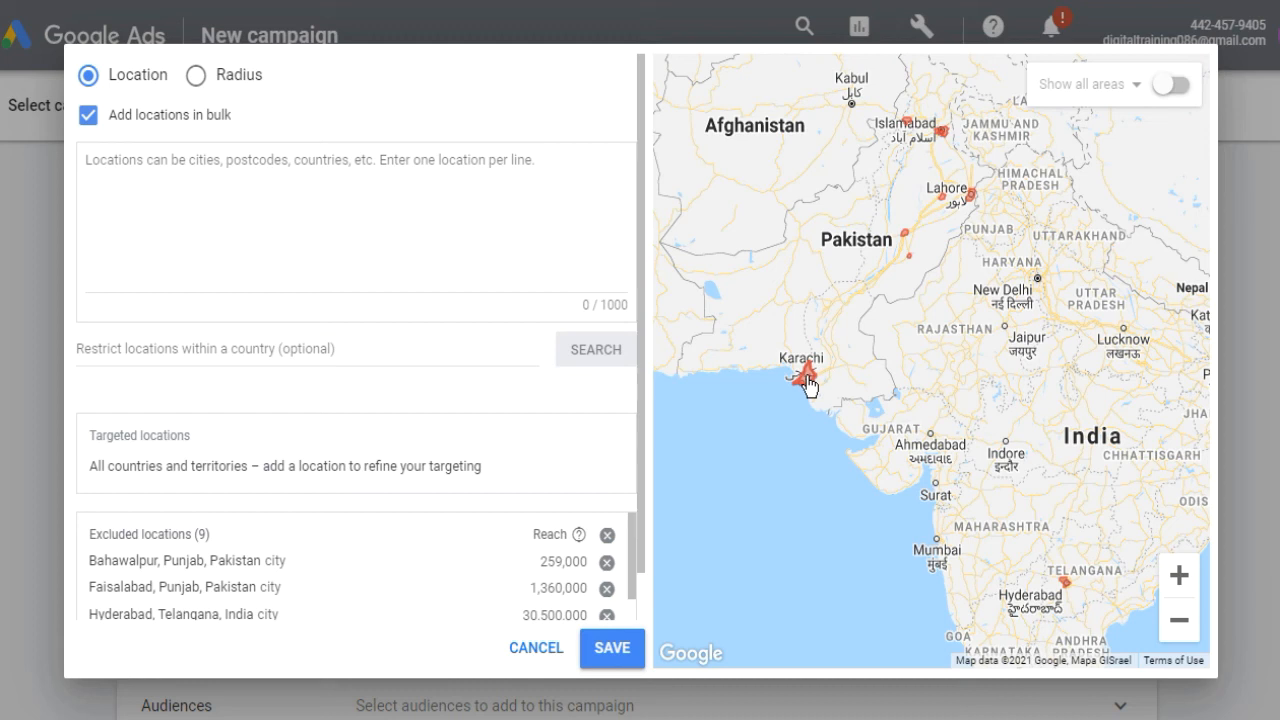
# Switch the advanced search to radius targeting and remove all the excluded cities.
pyautogui.click(214, 80)
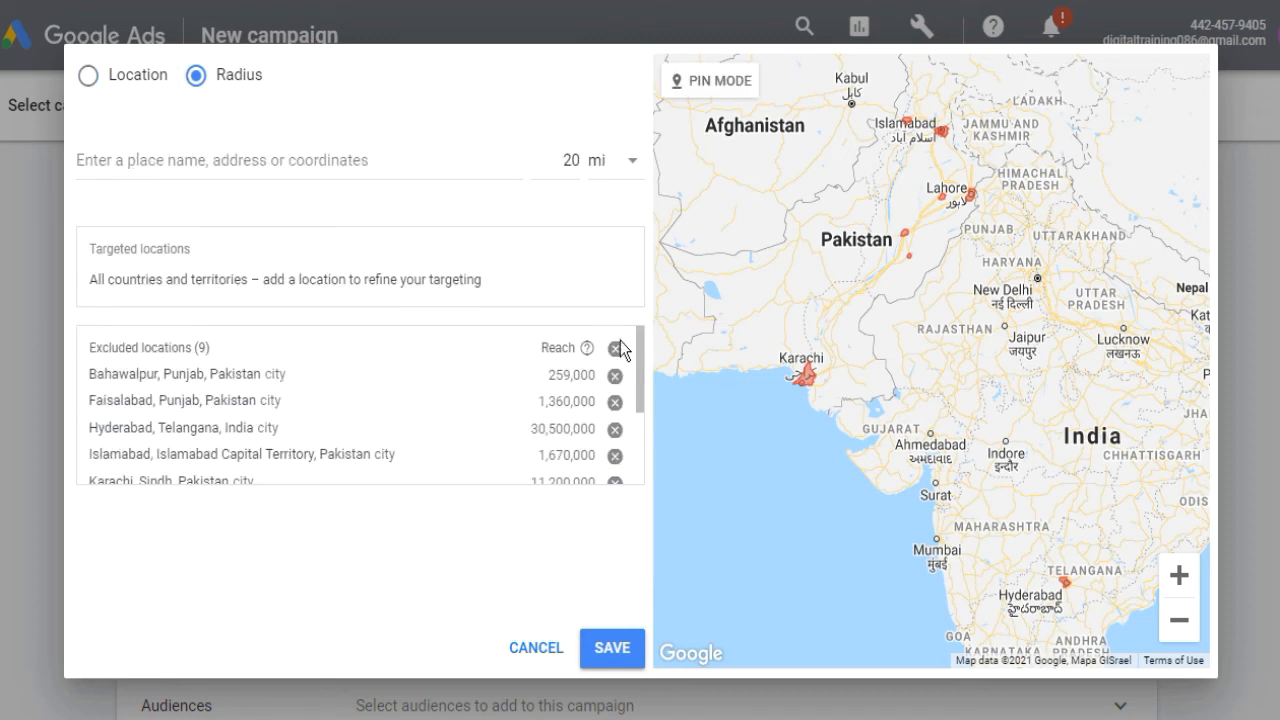
pyautogui.click(615, 375)
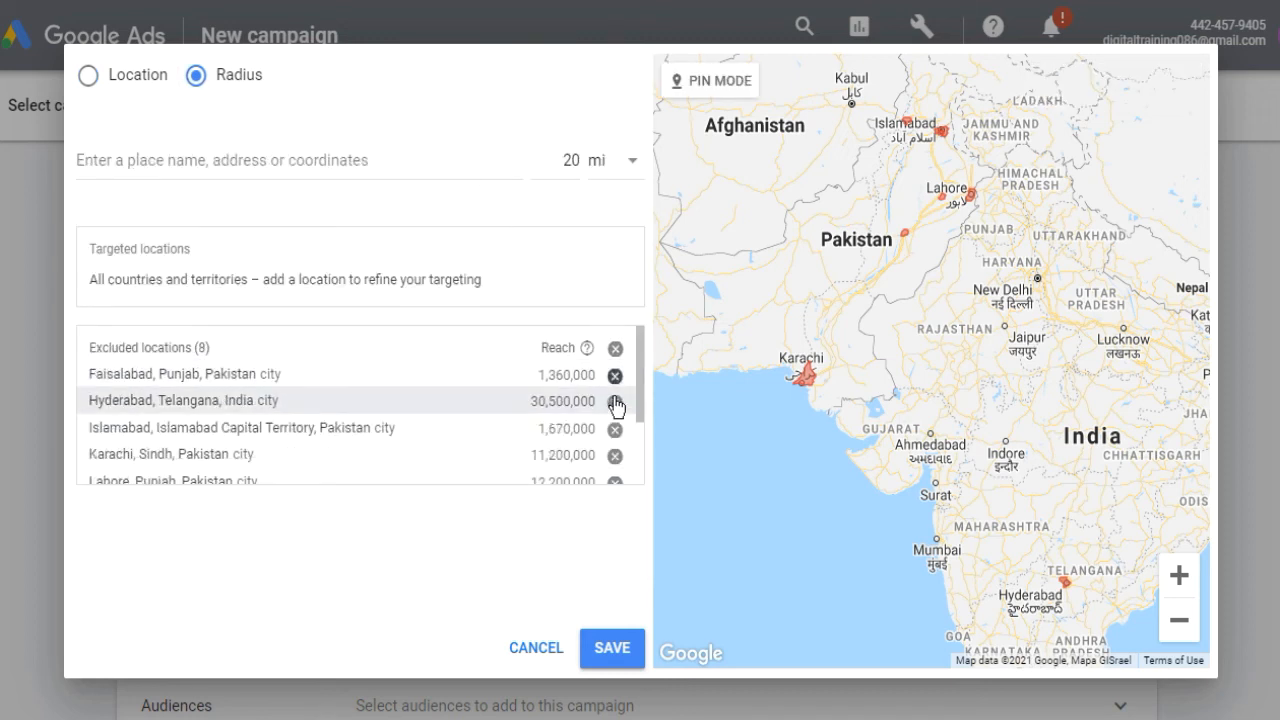
pyautogui.click(615, 402)
pyautogui.click(615, 428)
pyautogui.click(615, 401)
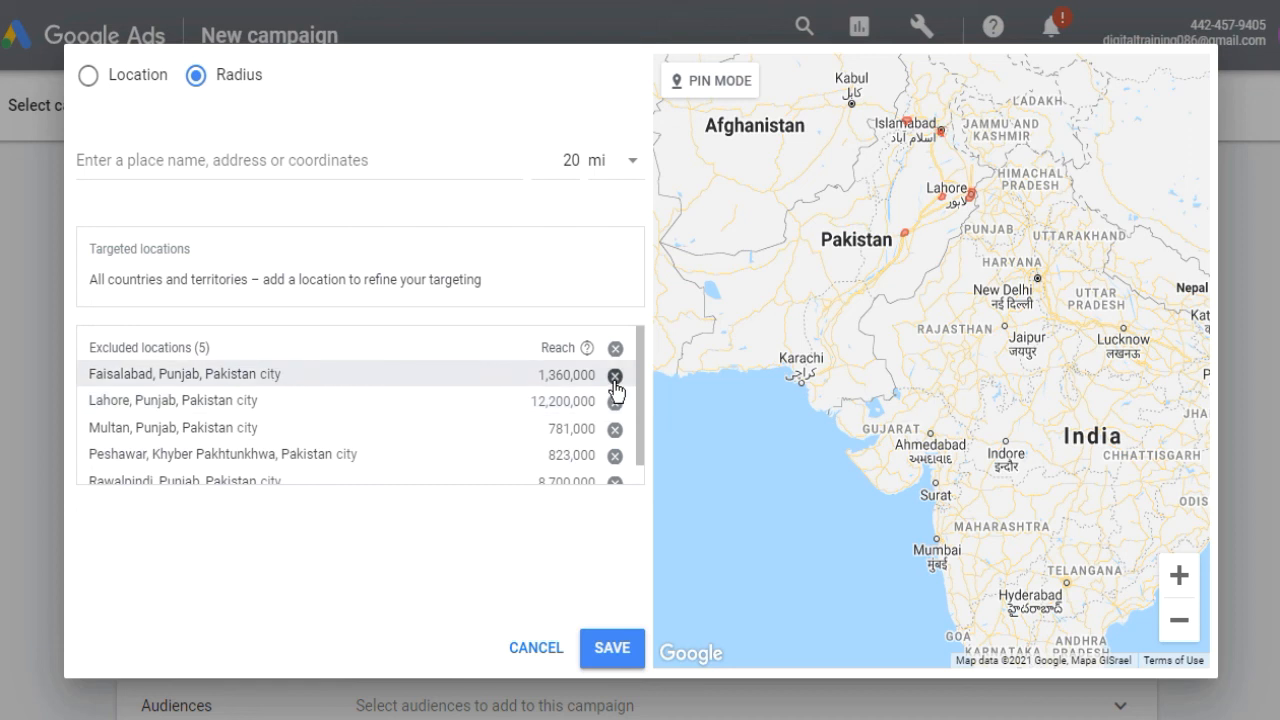
pyautogui.click(615, 375)
pyautogui.click(615, 348)
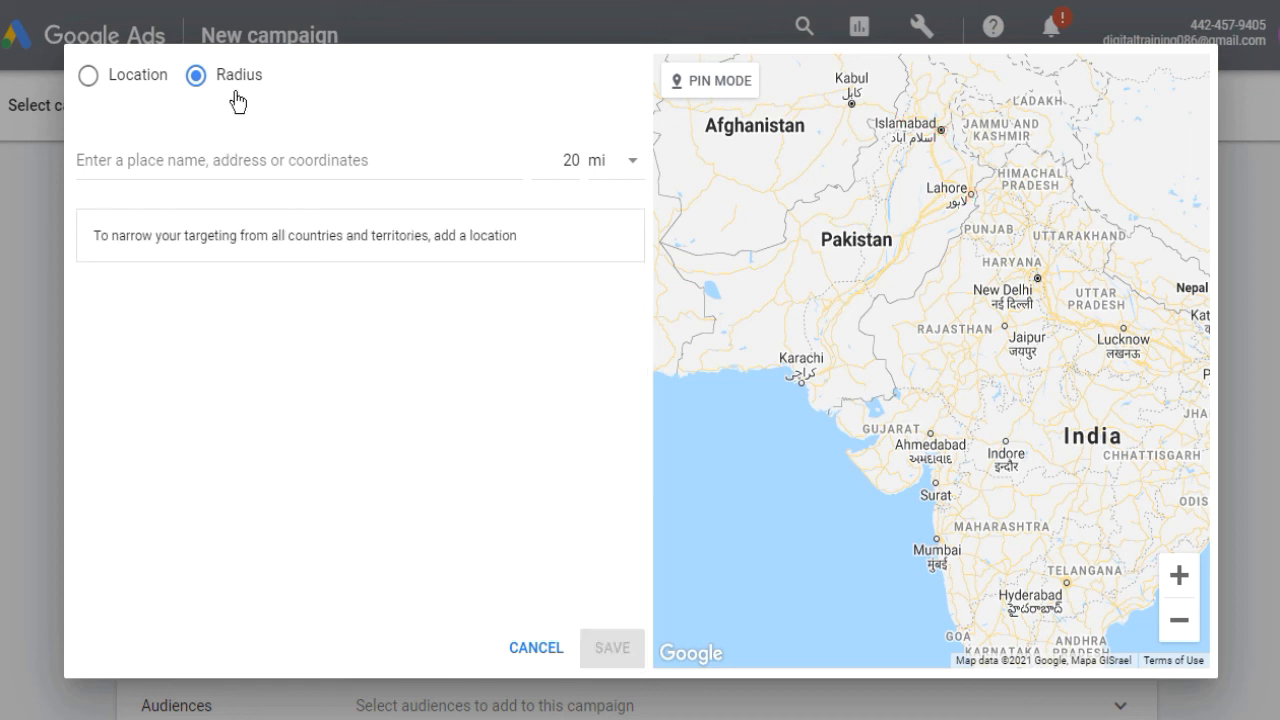
# Find MM Alam Road, Block B 1 Gulberg III, Lahore and target a 20 mi radius around it.
pyautogui.click(299, 160)
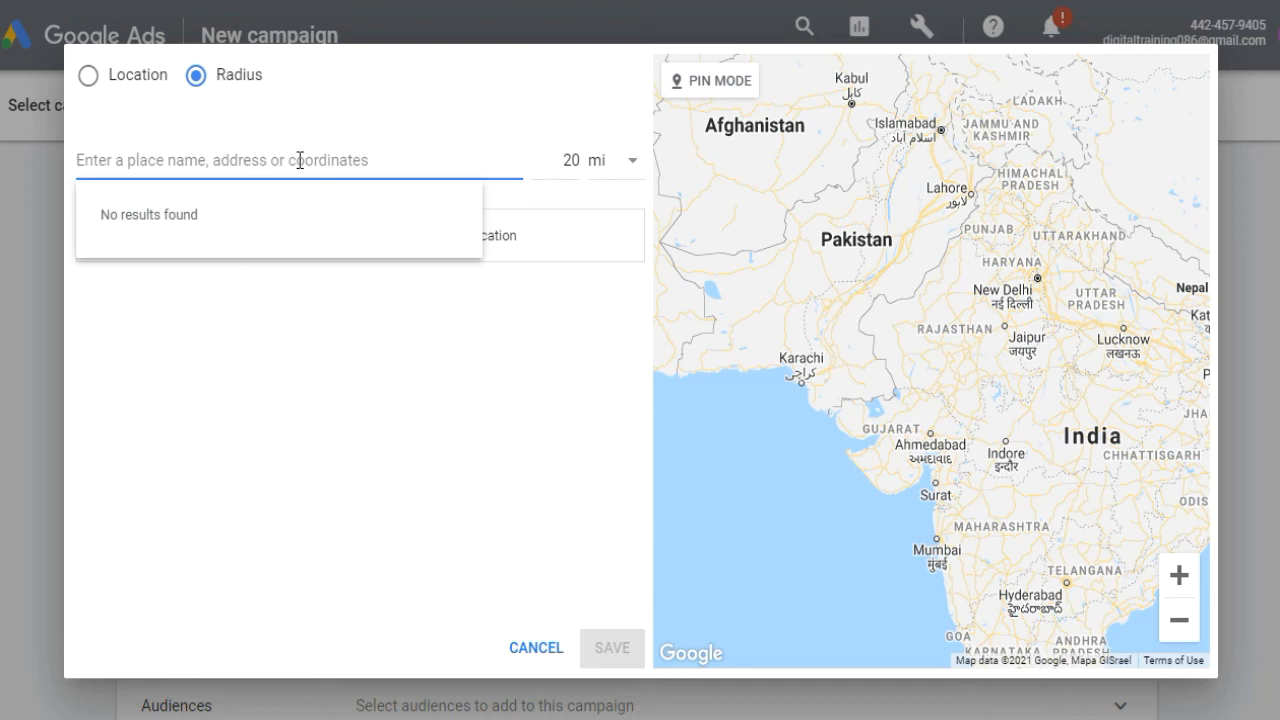
pyautogui.write('MM alam')
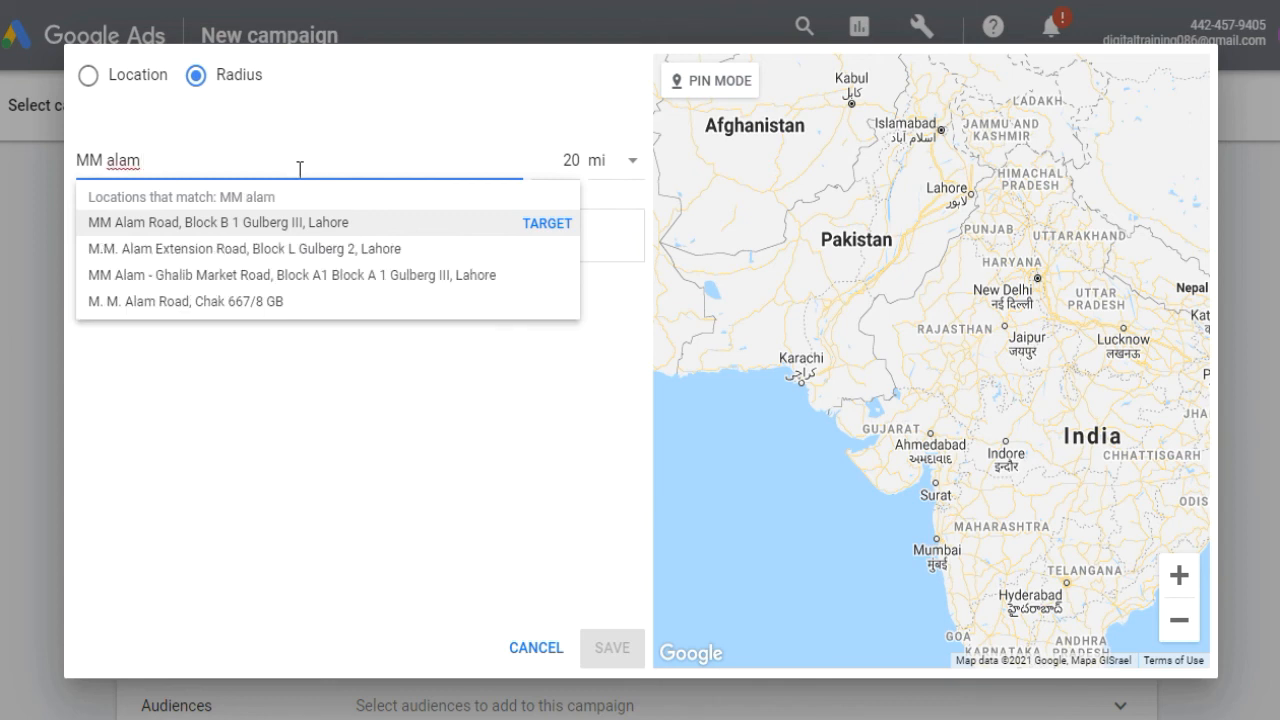
pyautogui.click(279, 232)
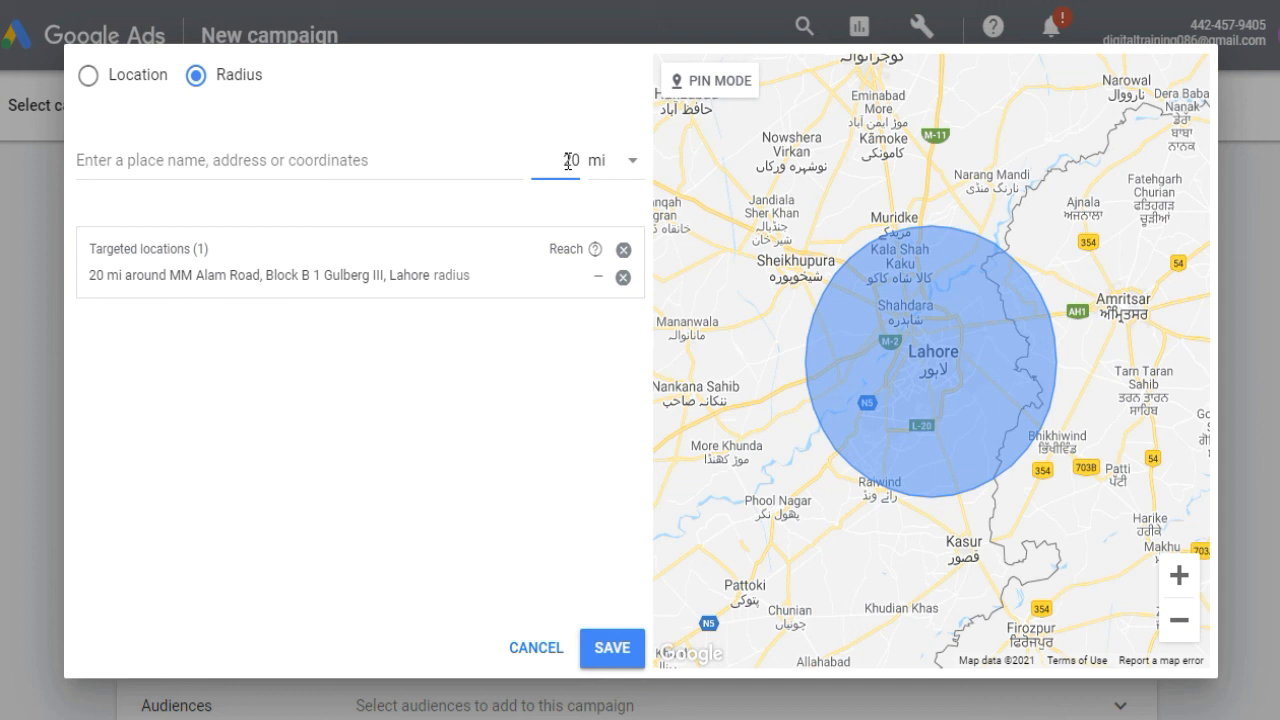
# Set the radius entry to 10 km and save the advanced location targeting.
pyautogui.press('BackSpace')
pyautogui.write('1')
pyautogui.click(621, 163)
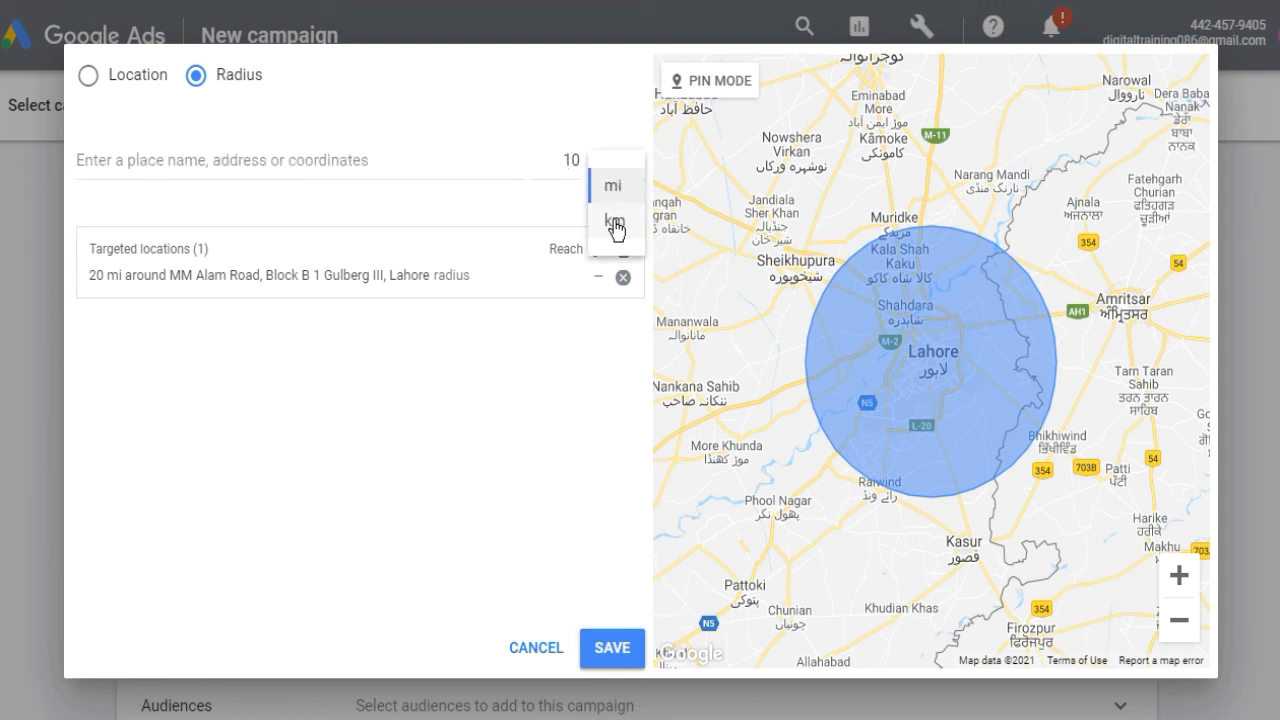
pyautogui.click(614, 220)
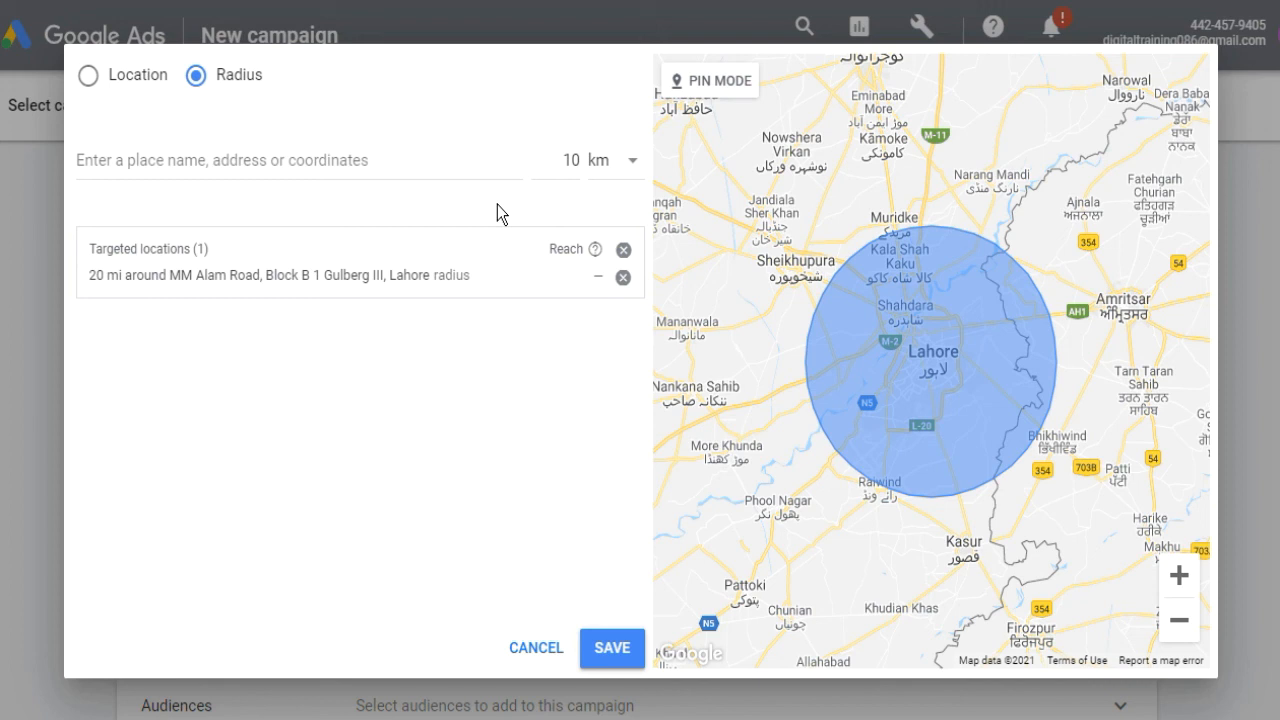
pyautogui.click(600, 640)
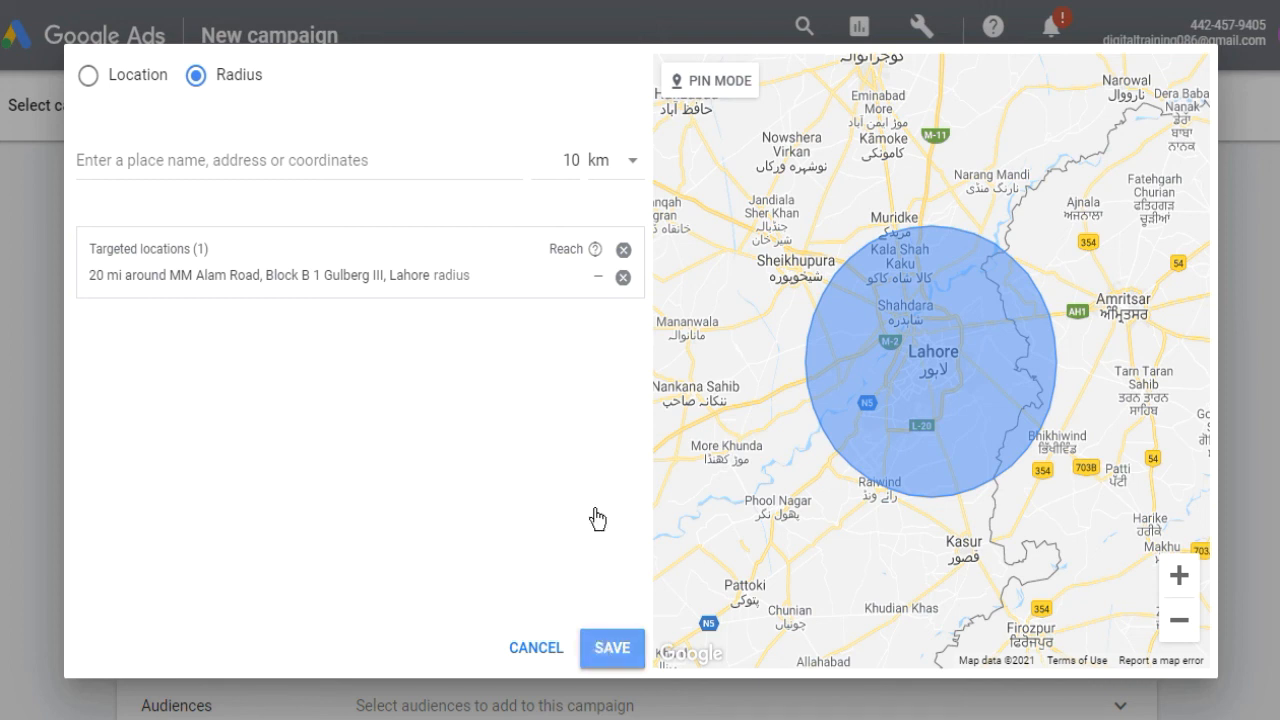